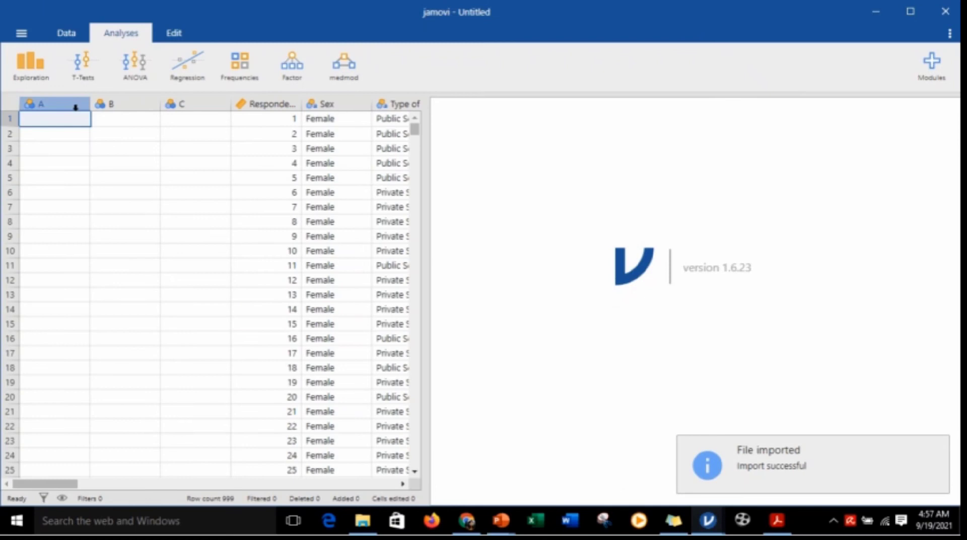
# - Delete the three empty columns A, B and C from the dataset
pyautogui.rightClick(192, 115)
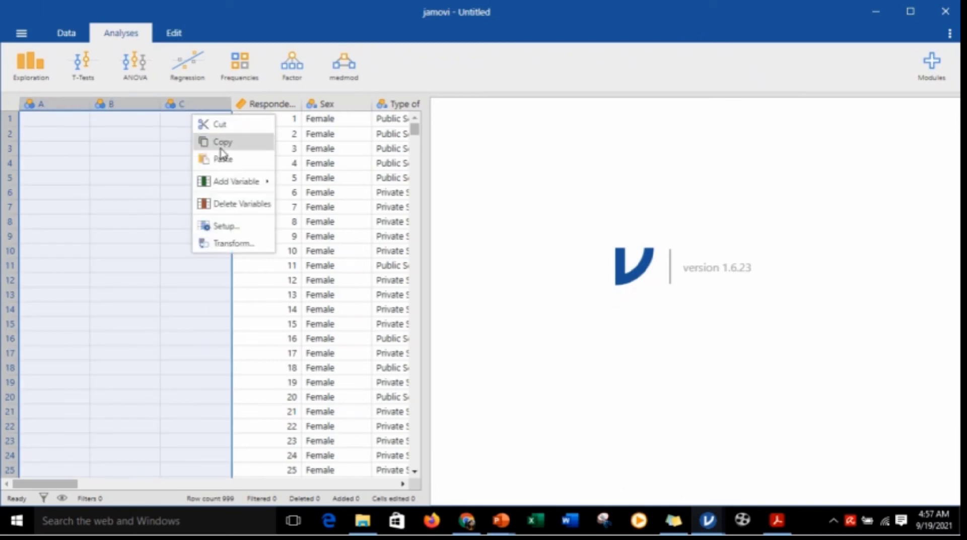
pyautogui.click(240, 204)
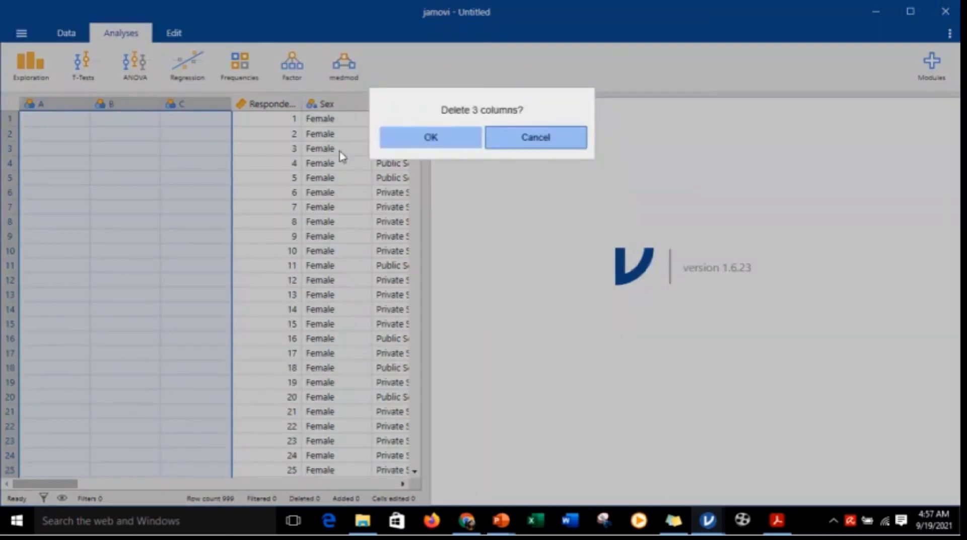
pyautogui.click(415, 145)
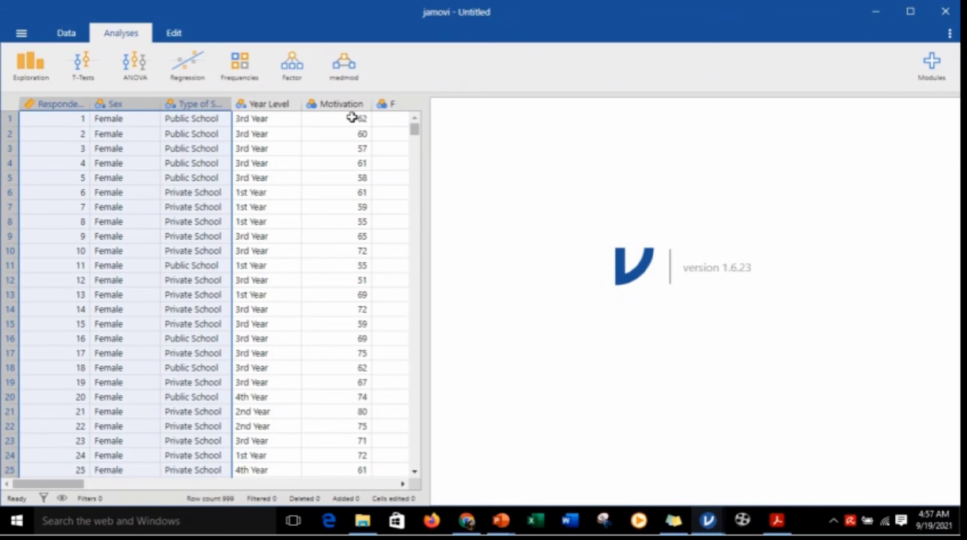
# - Set the measure type of the Motivation variable to Continuous and close its variable setup
pyautogui.click(335, 104)
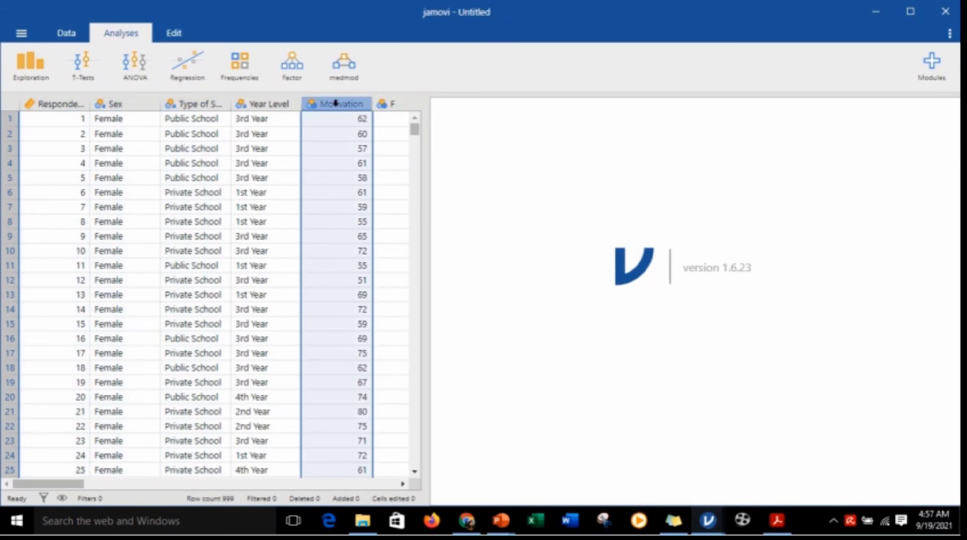
pyautogui.doubleClick(336, 103)
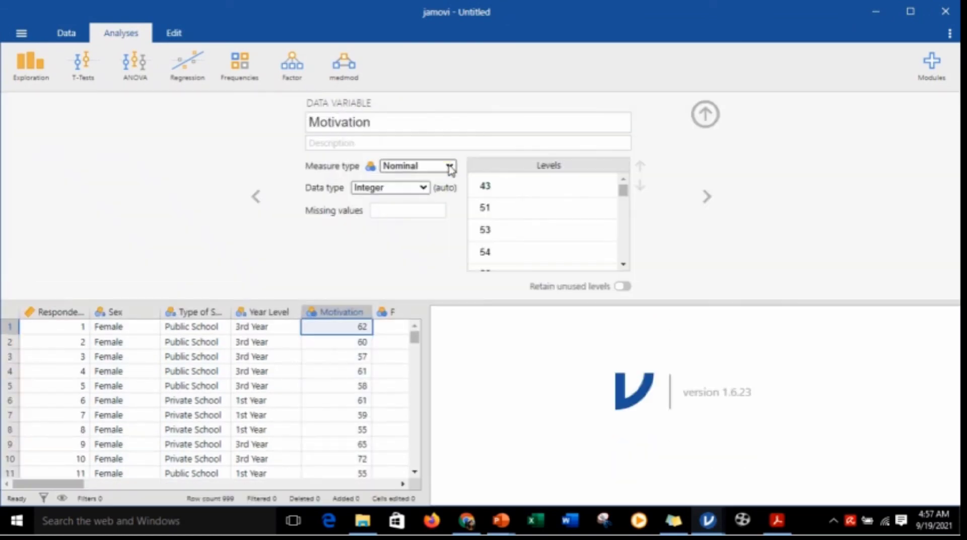
pyautogui.click(448, 165)
pyautogui.click(422, 219)
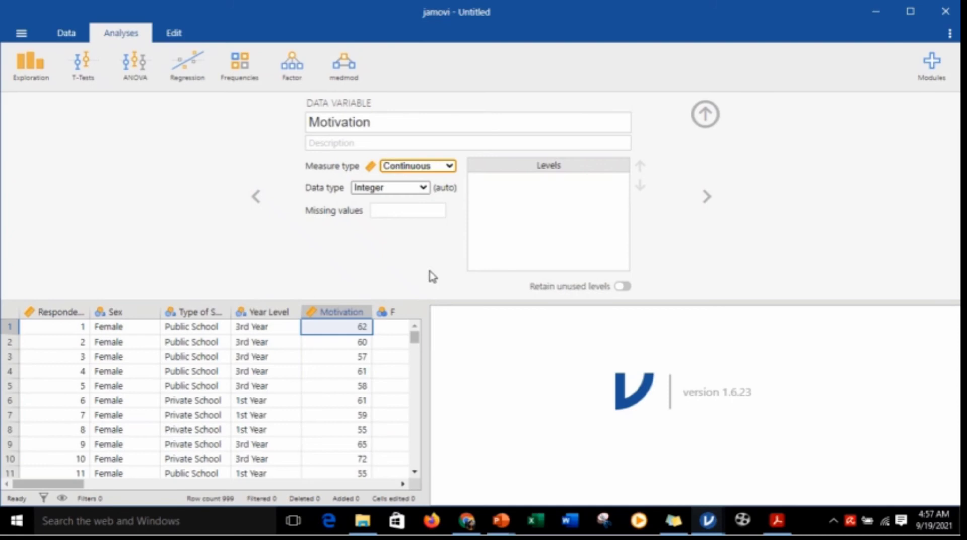
pyautogui.click(705, 114)
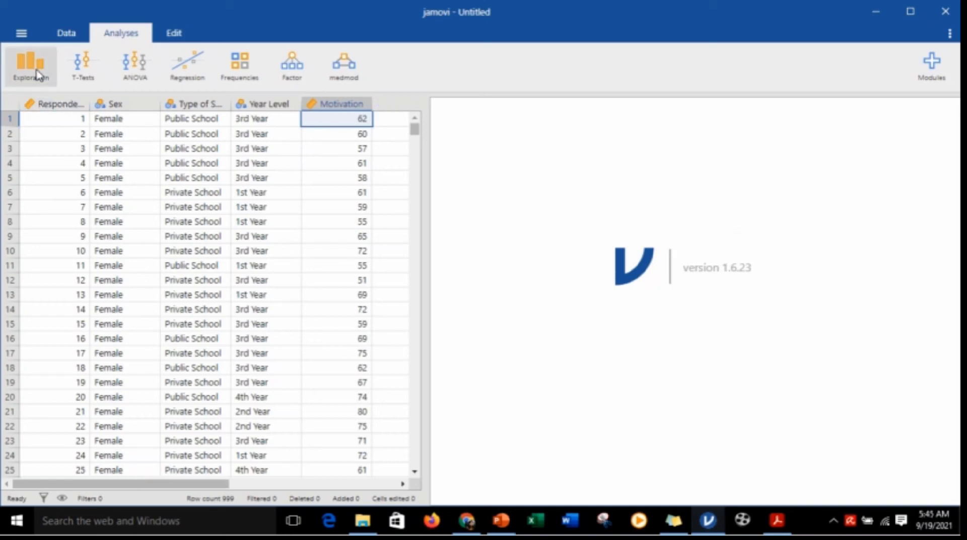
# - Create a Descriptives analysis with Motivation as the variable, split by Sex
pyautogui.click(38, 76)
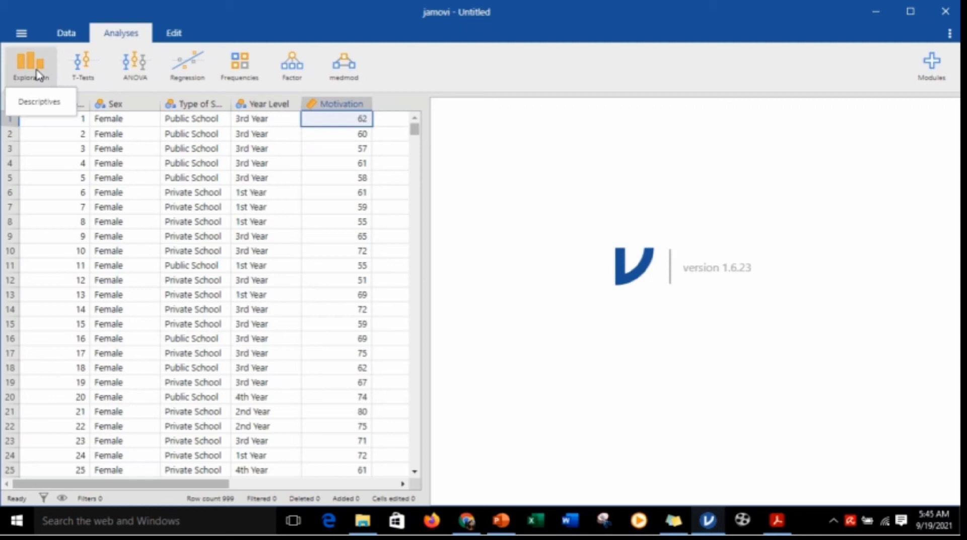
pyautogui.click(50, 102)
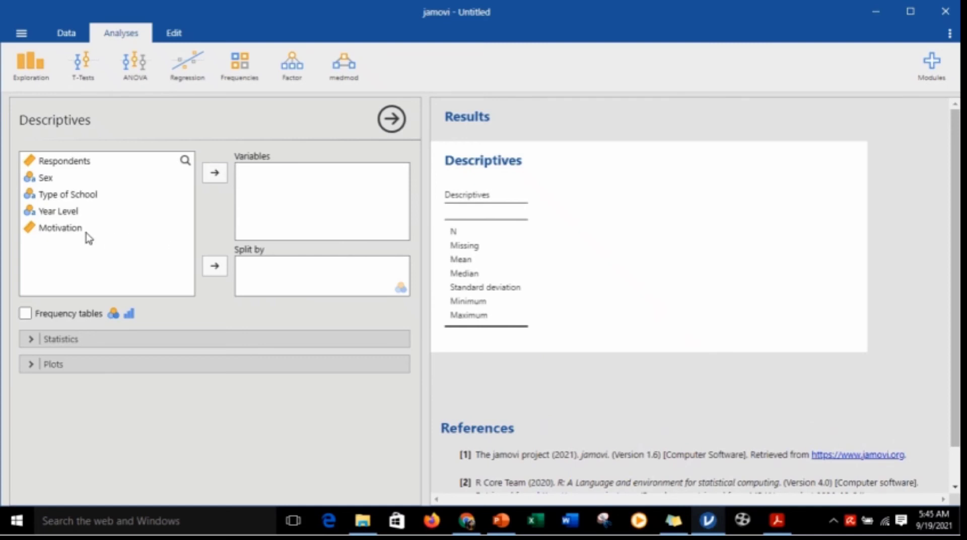
pyautogui.click(69, 231)
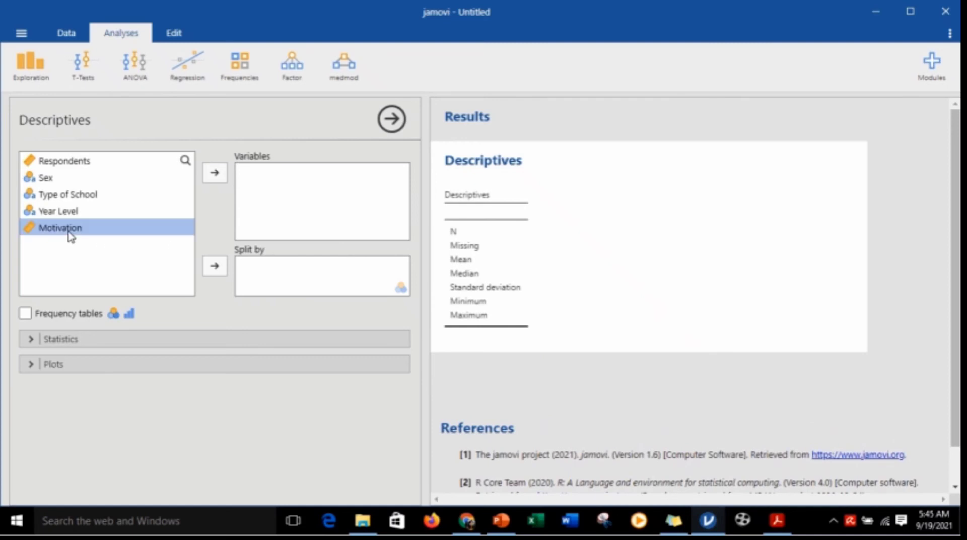
pyautogui.click(218, 177)
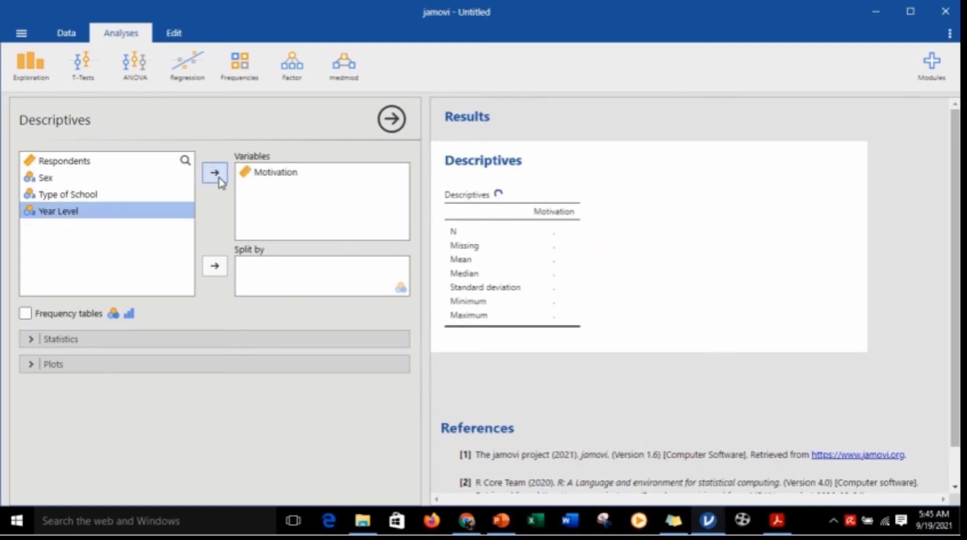
pyautogui.click(47, 179)
pyautogui.click(214, 267)
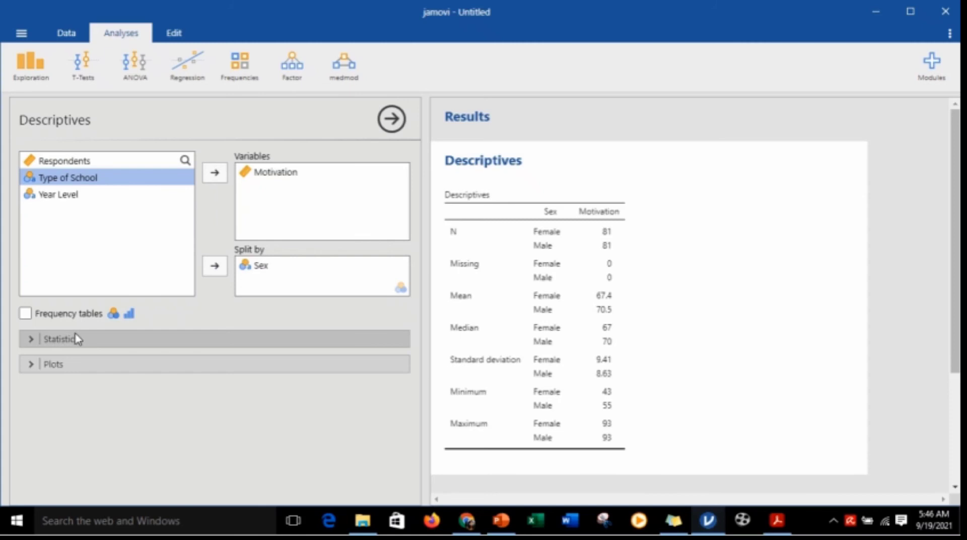
# - Turn off the default statistics N, Missing, Mean, Median, Std. deviation, Minimum and Maximum in the Descriptives analysis
pyautogui.click(59, 340)
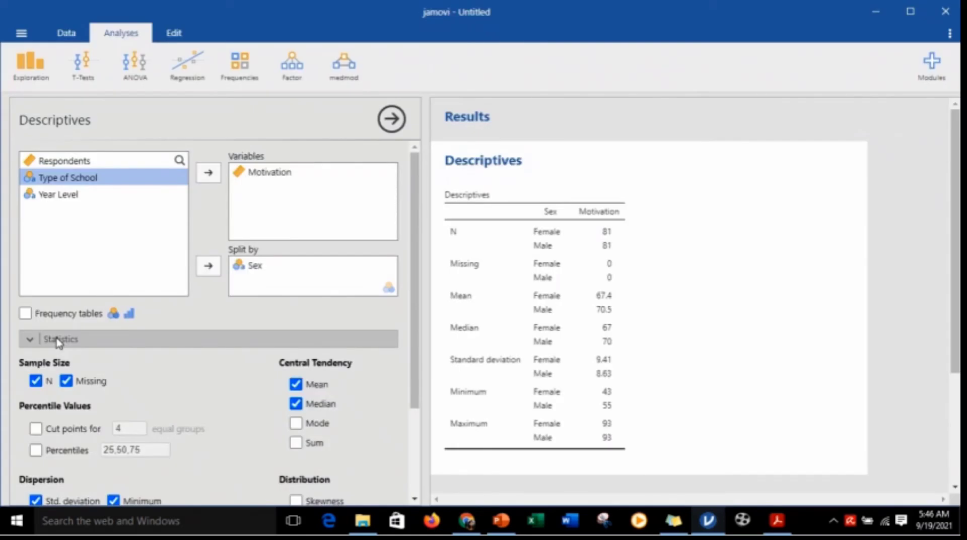
pyautogui.moveTo(415, 193); pyautogui.dragTo(412, 279)
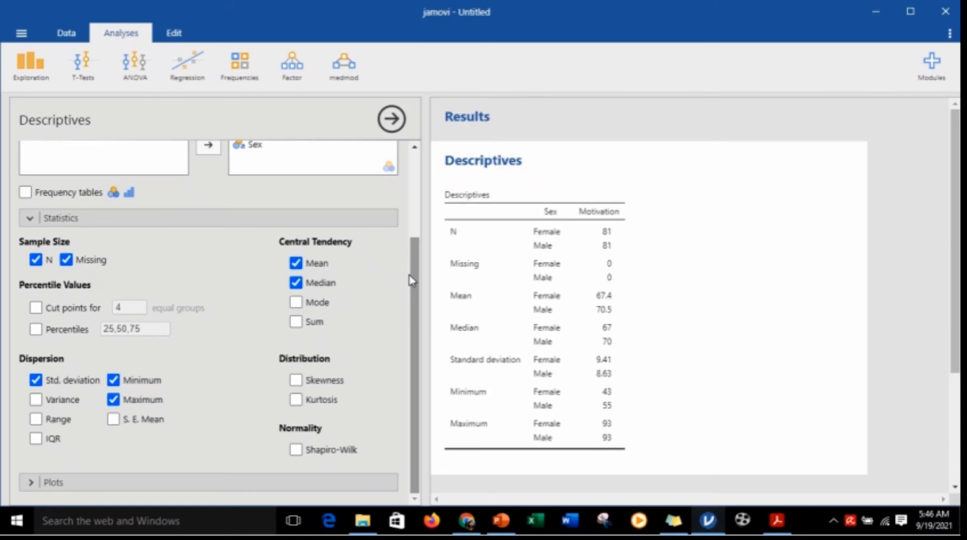
pyautogui.click(35, 260)
pyautogui.click(66, 260)
pyautogui.click(295, 262)
pyautogui.click(296, 283)
pyautogui.click(36, 381)
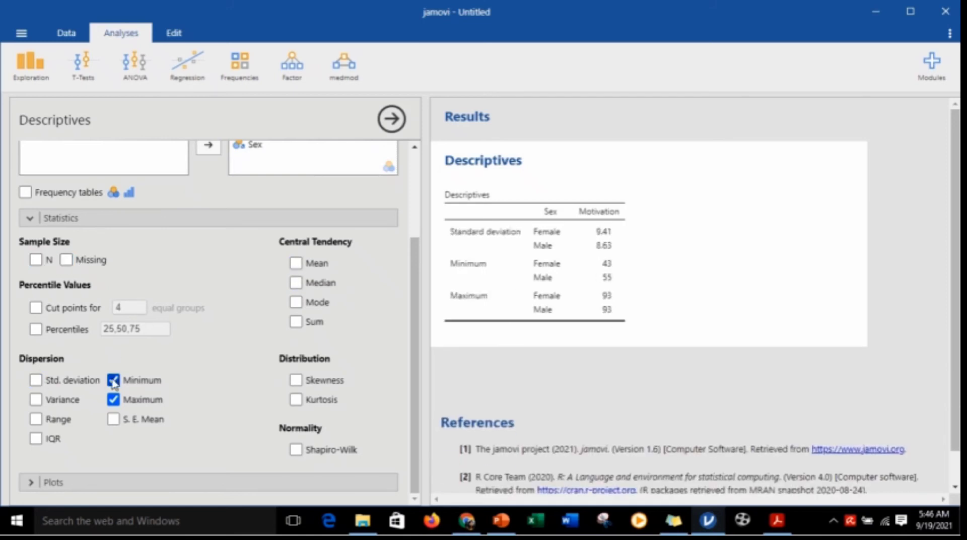
pyautogui.click(113, 381)
pyautogui.click(113, 399)
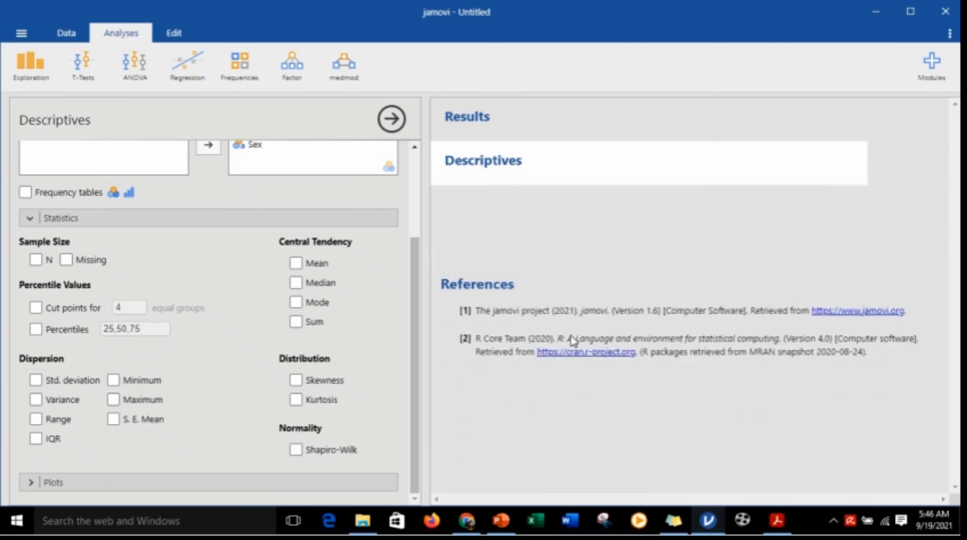
# - Include the sample size N in the Descriptives table, trying Missing as well and turning it off
pyautogui.moveTo(416, 378); pyautogui.dragTo(421, 307)
pyautogui.click(36, 362)
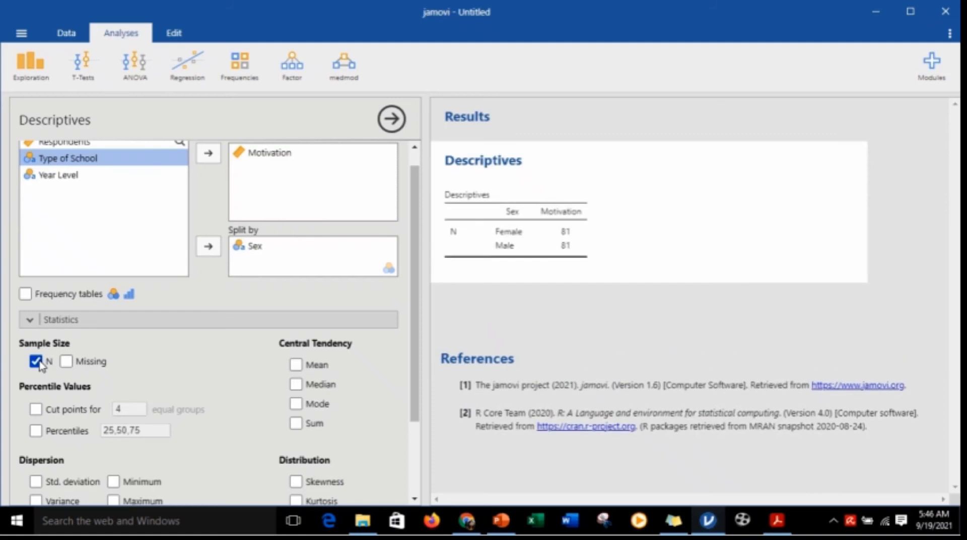
pyautogui.click(66, 362)
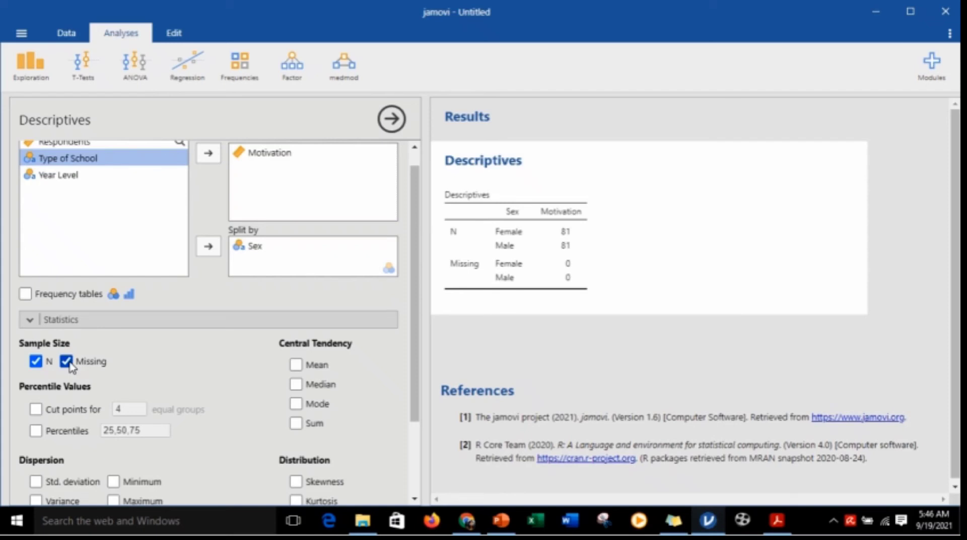
pyautogui.click(67, 361)
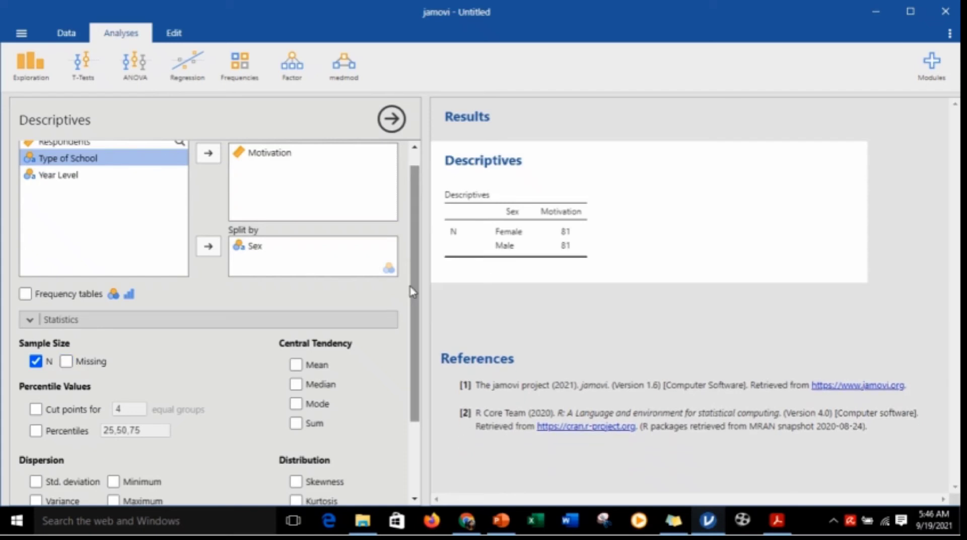
# - Additionally split the Motivation descriptives by Type of School and Year Level, and view the resulting table
pyautogui.scroll(1, 414, 283)
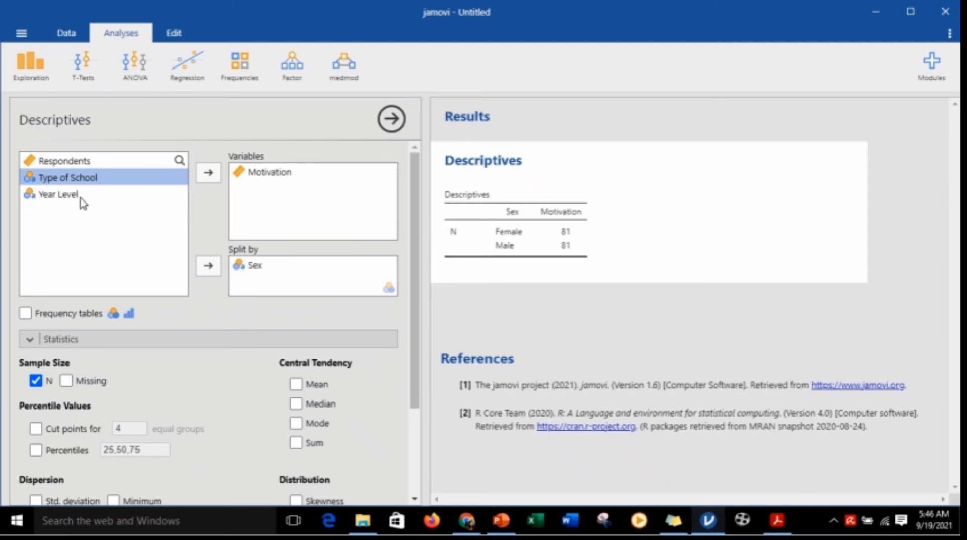
pyautogui.click(215, 270)
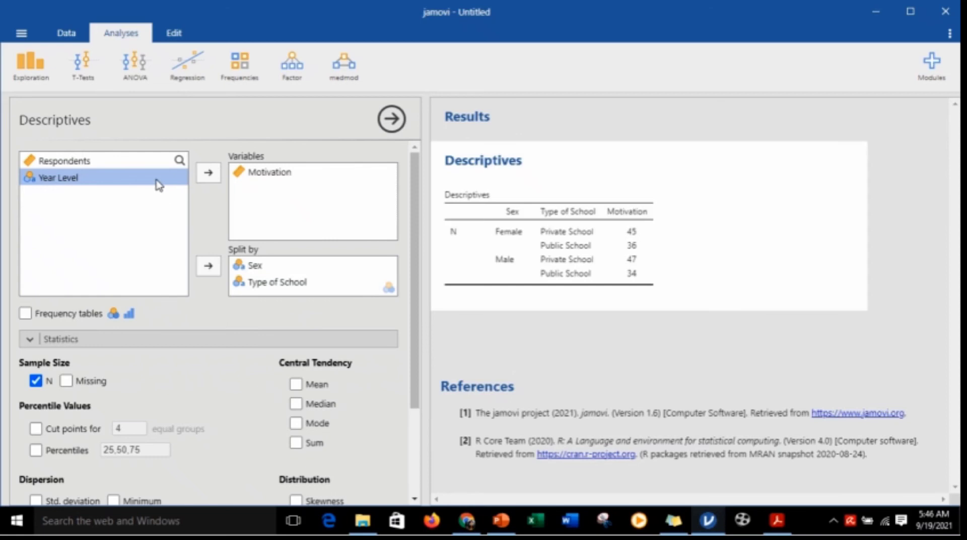
pyautogui.click(208, 267)
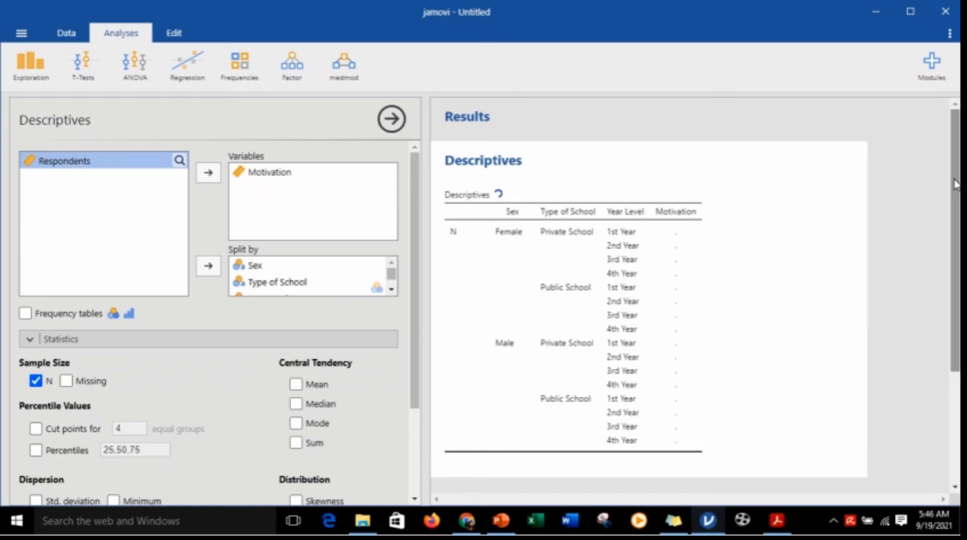
pyautogui.moveTo(958, 165); pyautogui.dragTo(959, 188)
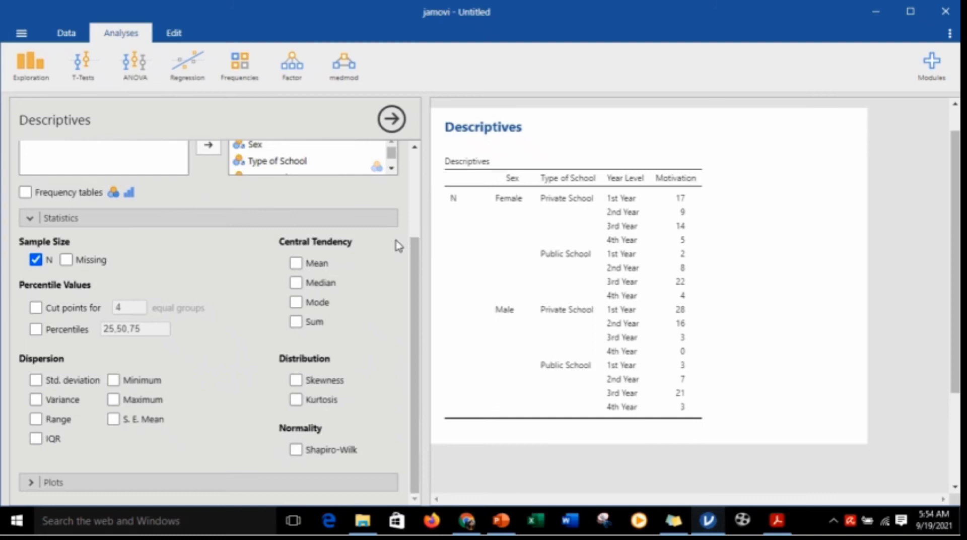
# - Remove Type of School and Year Level from the split variables, keeping only Sex
pyautogui.moveTo(415, 270); pyautogui.dragTo(417, 189)
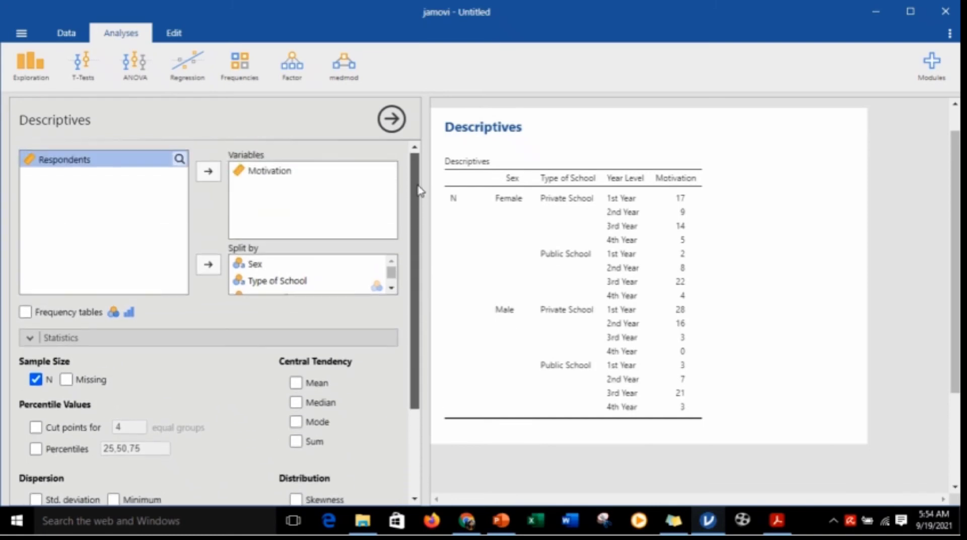
pyautogui.click(280, 287)
pyautogui.click(208, 265)
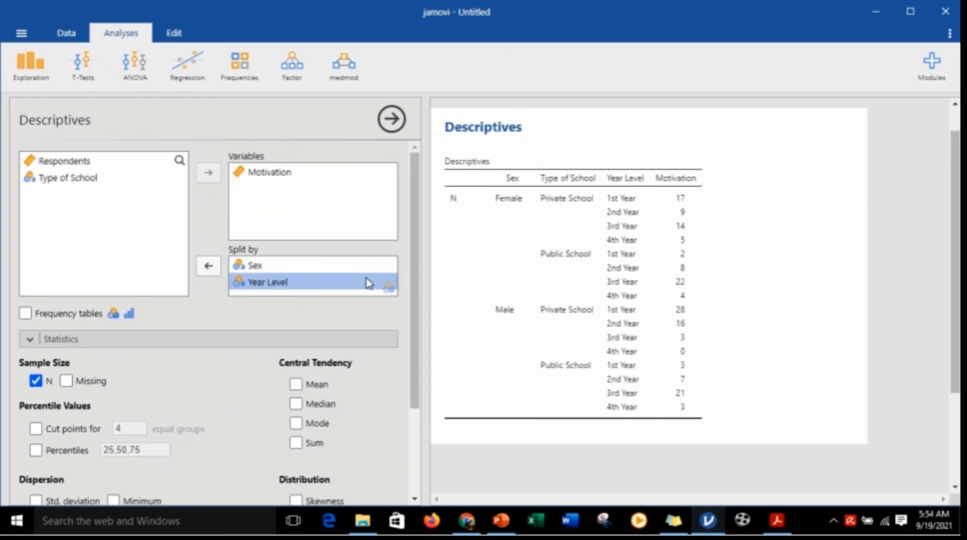
pyautogui.click(208, 265)
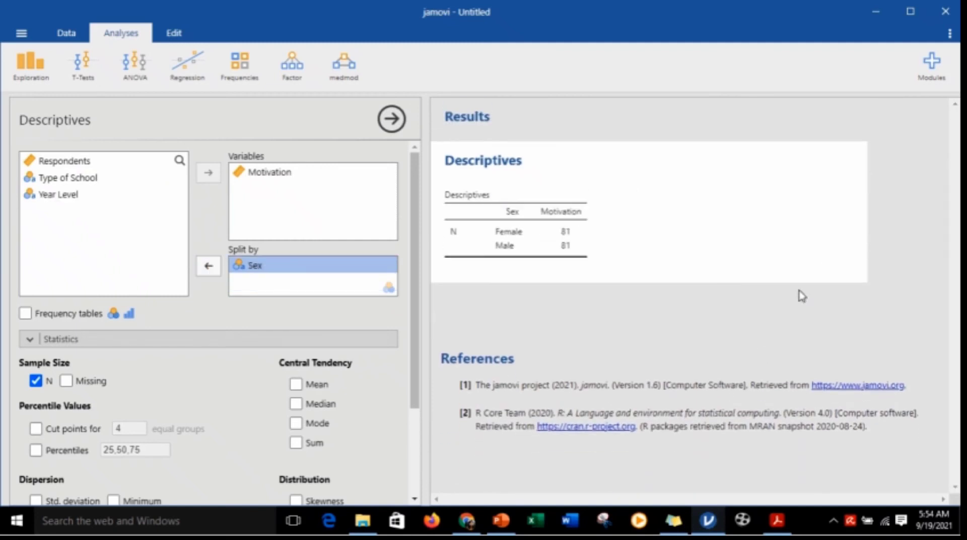
# - Add the central tendency statistics Mean, Median and Mode to the Descriptives table
pyautogui.moveTo(417, 245); pyautogui.dragTo(415, 314)
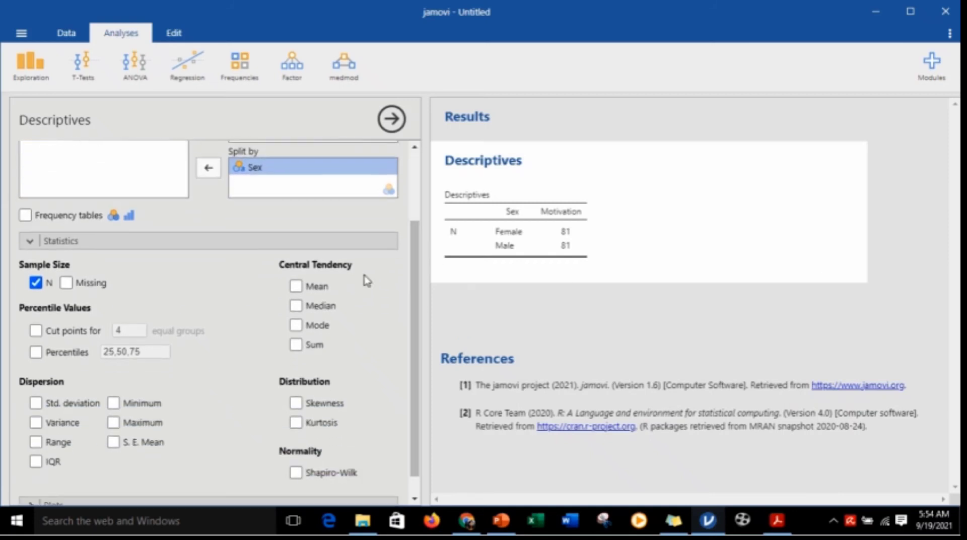
pyautogui.click(297, 286)
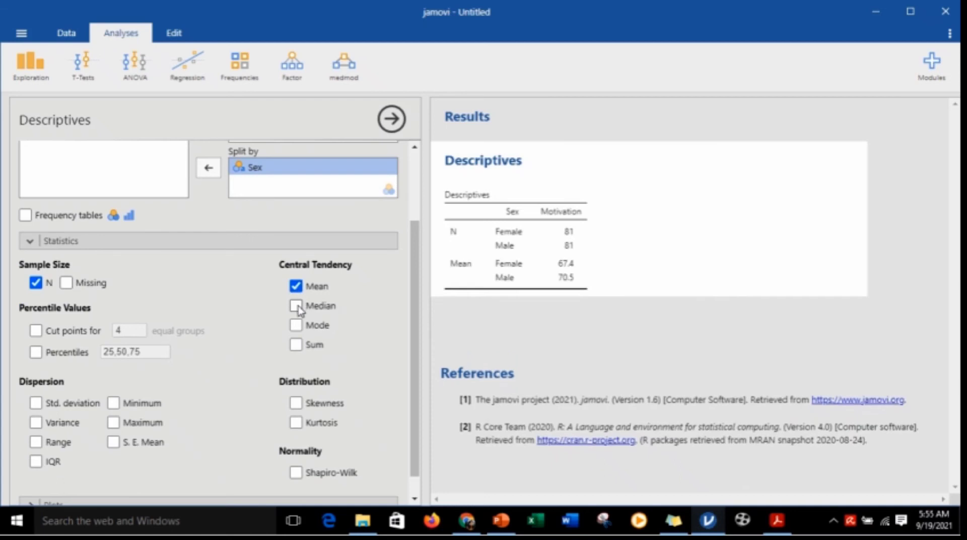
pyautogui.click(297, 306)
pyautogui.click(297, 325)
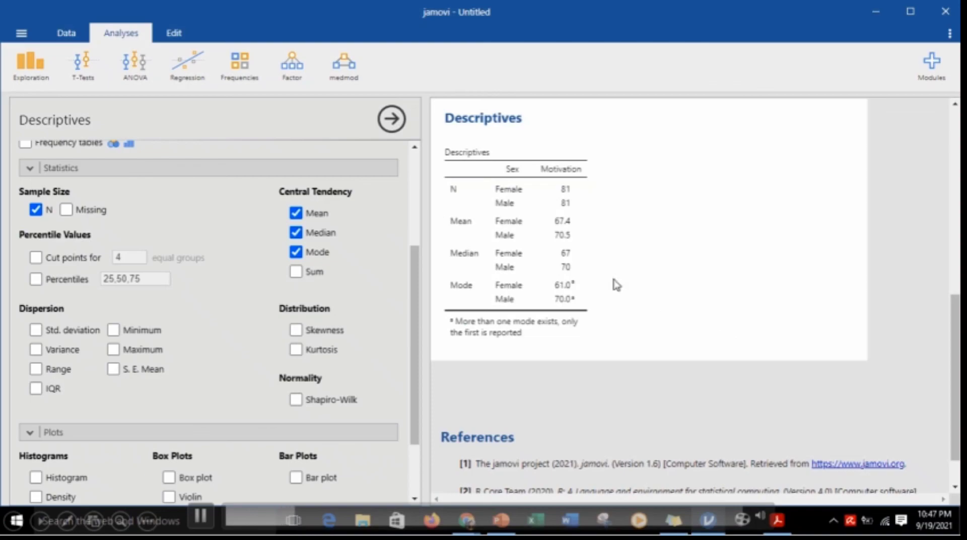
# - Turn off the Mean, Median and Mode statistics in the Descriptives analysis
pyautogui.click(295, 213)
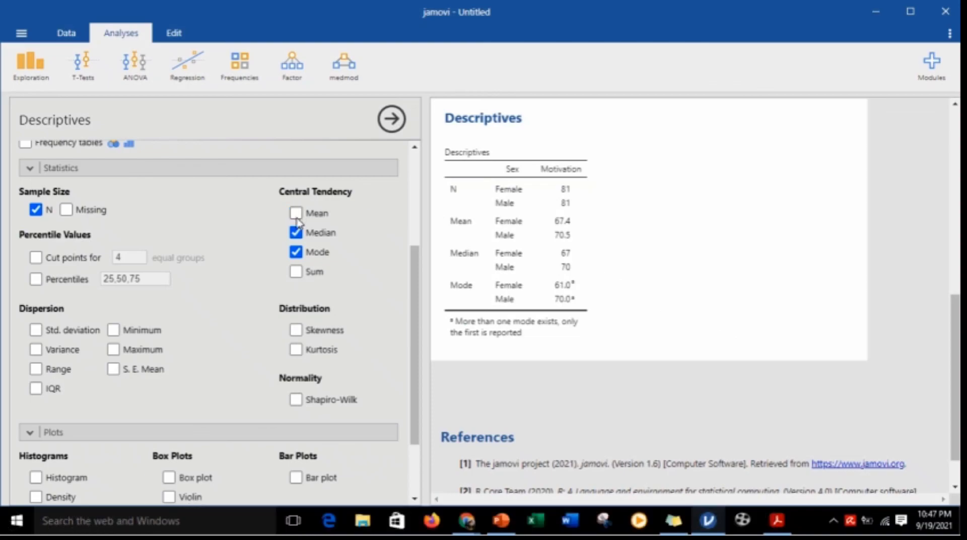
pyautogui.click(296, 233)
pyautogui.click(296, 252)
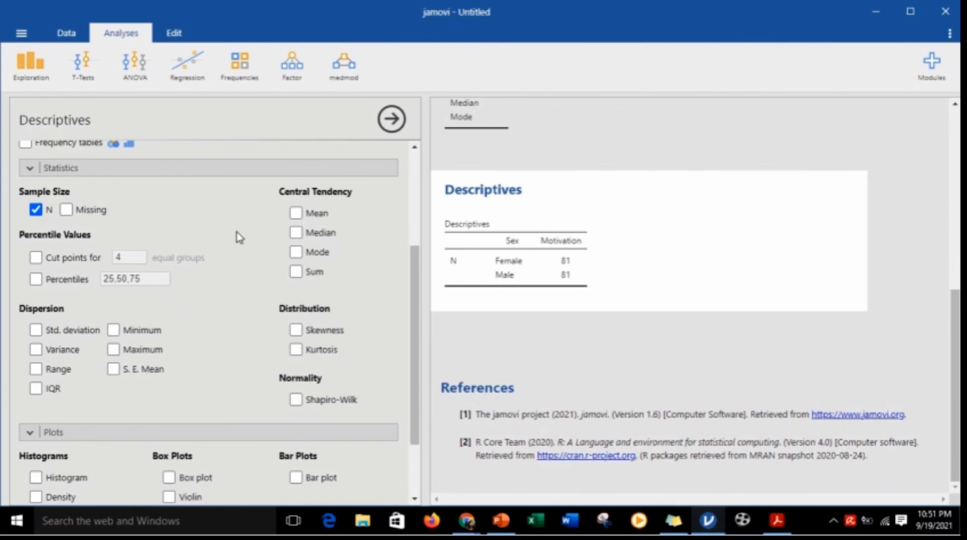
# - Add percentile cut points for 3 equal groups to the Descriptives table, and turn the cut points off again
pyautogui.click(35, 259)
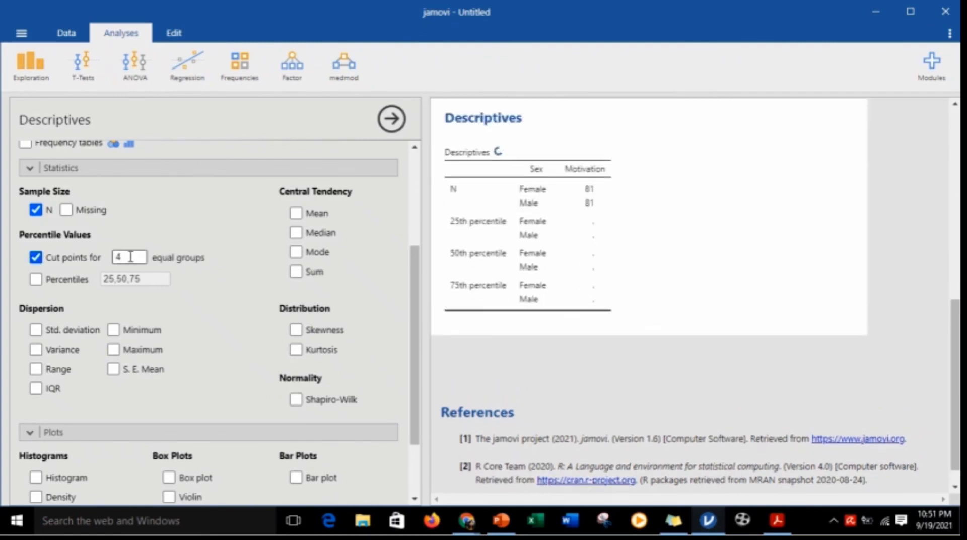
pyautogui.click(130, 257)
pyautogui.press('BackSpace')
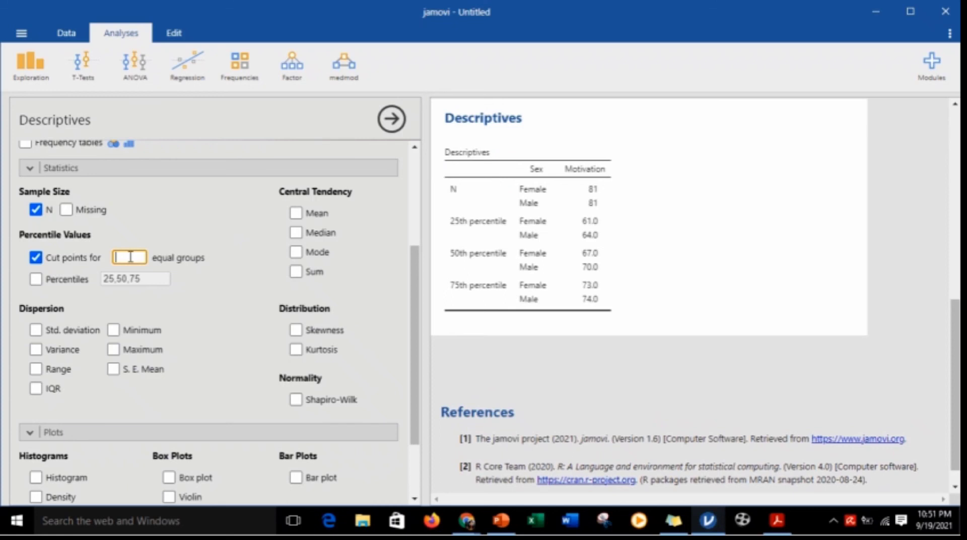
pyautogui.write('3')
pyautogui.press('Return')
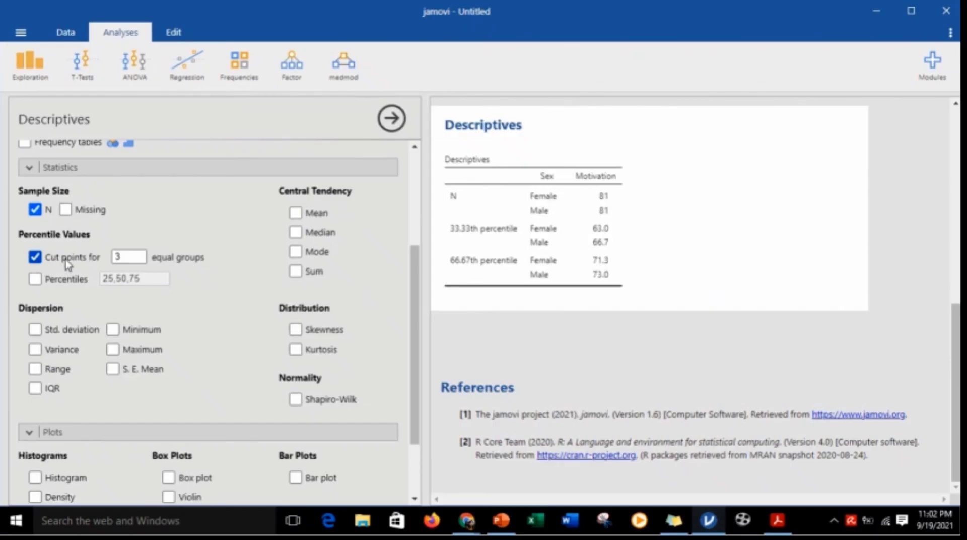
pyautogui.click(40, 258)
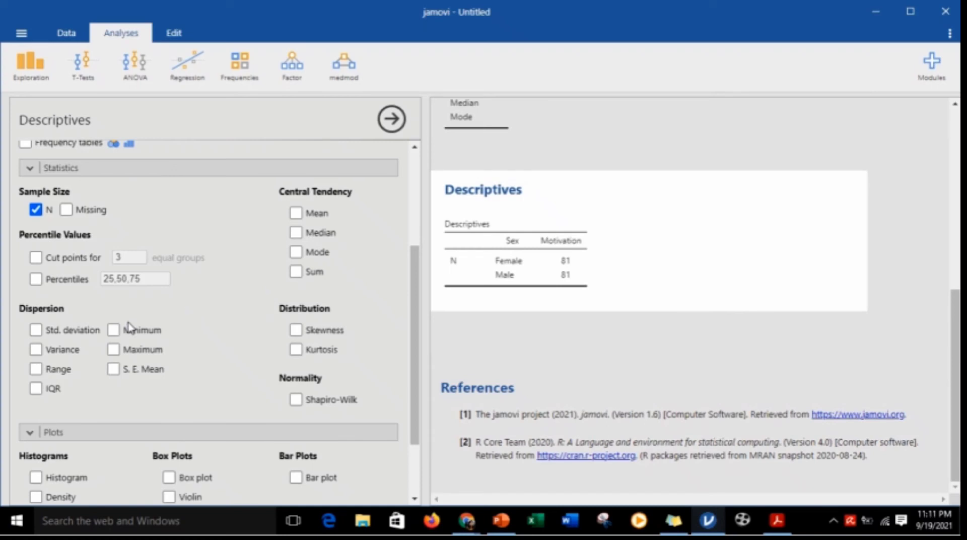
# - Add all dispersion statistics to the Descriptives table: Minimum, Maximum, S. E. Mean, Std. deviation, Variance, Range and IQR
pyautogui.click(115, 331)
pyautogui.click(115, 350)
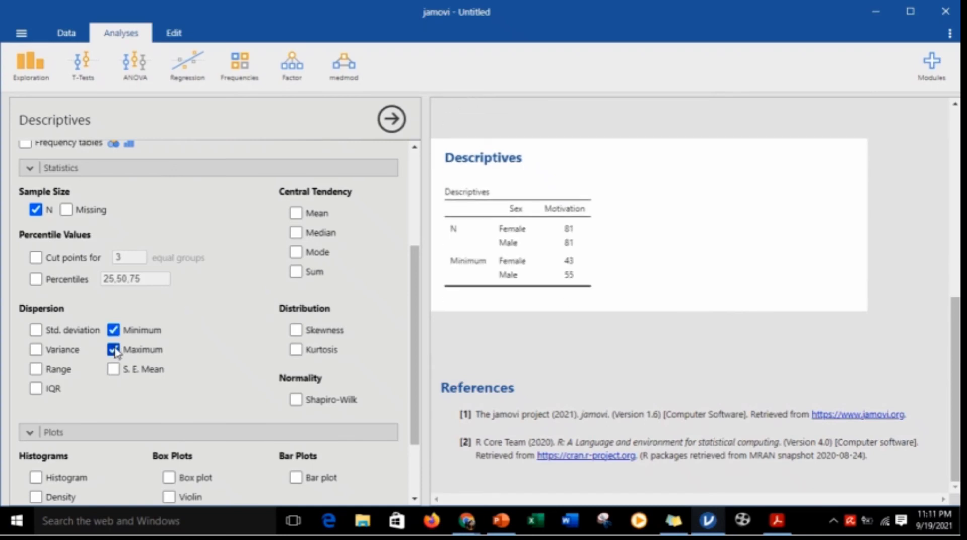
pyautogui.click(114, 369)
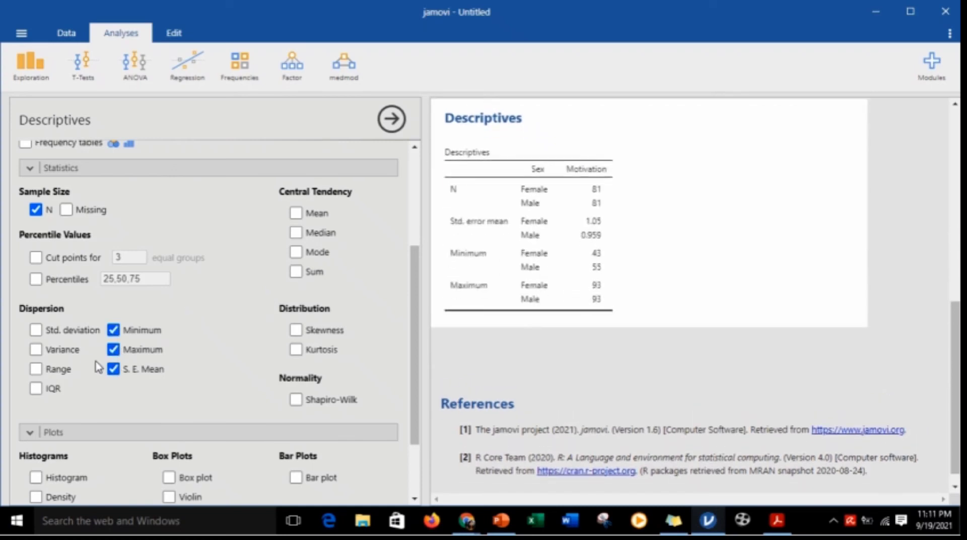
pyautogui.click(36, 330)
pyautogui.click(35, 349)
pyautogui.click(36, 368)
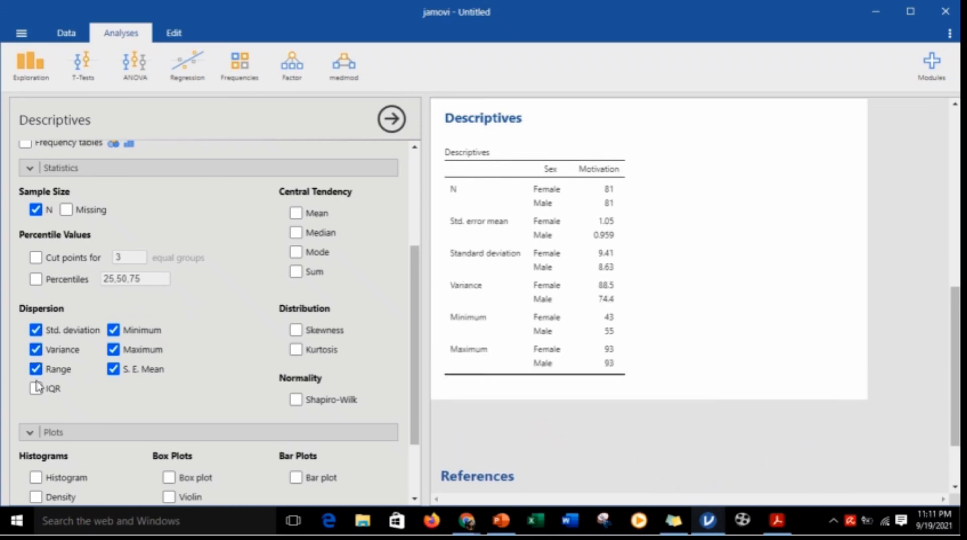
pyautogui.click(36, 389)
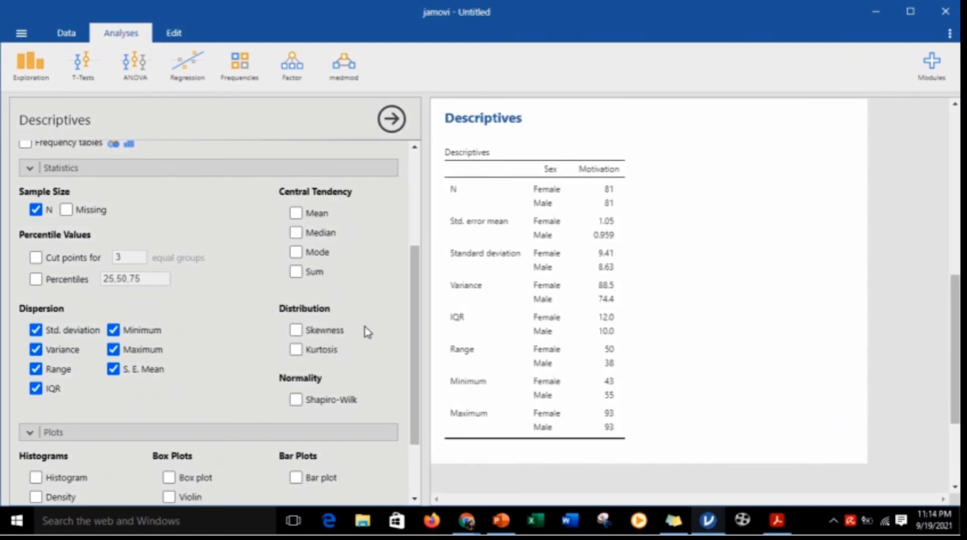
# - Turn off every dispersion statistic in the Descriptives analysis, from Variance, Range and IQR through to S. E. Mean and Std. deviation
pyautogui.click(35, 349)
pyautogui.click(36, 368)
pyautogui.click(36, 387)
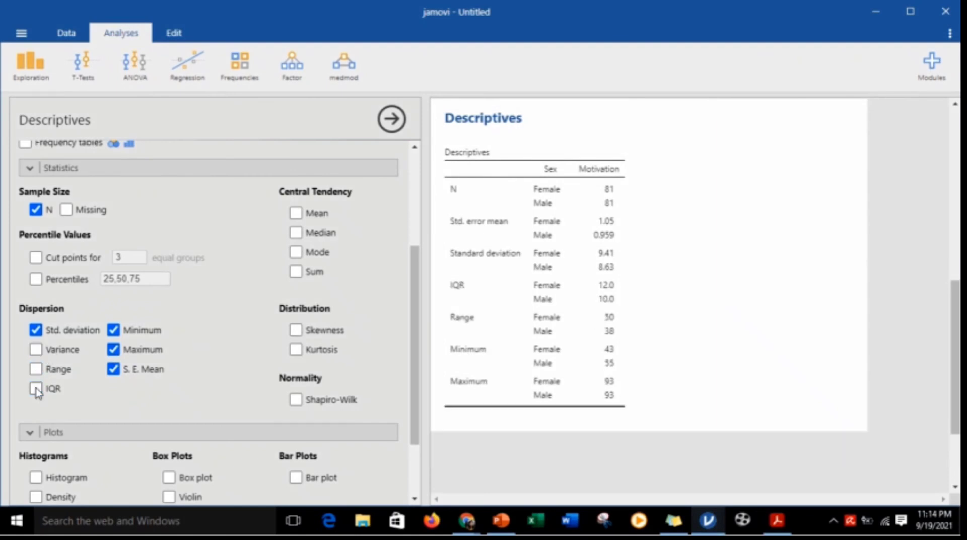
pyautogui.click(113, 330)
pyautogui.click(114, 349)
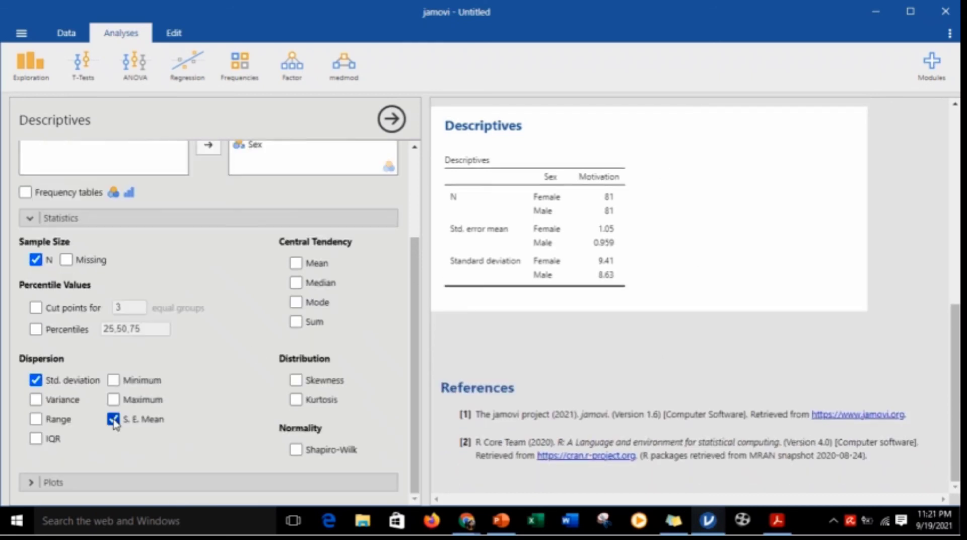
pyautogui.click(114, 419)
pyautogui.click(35, 382)
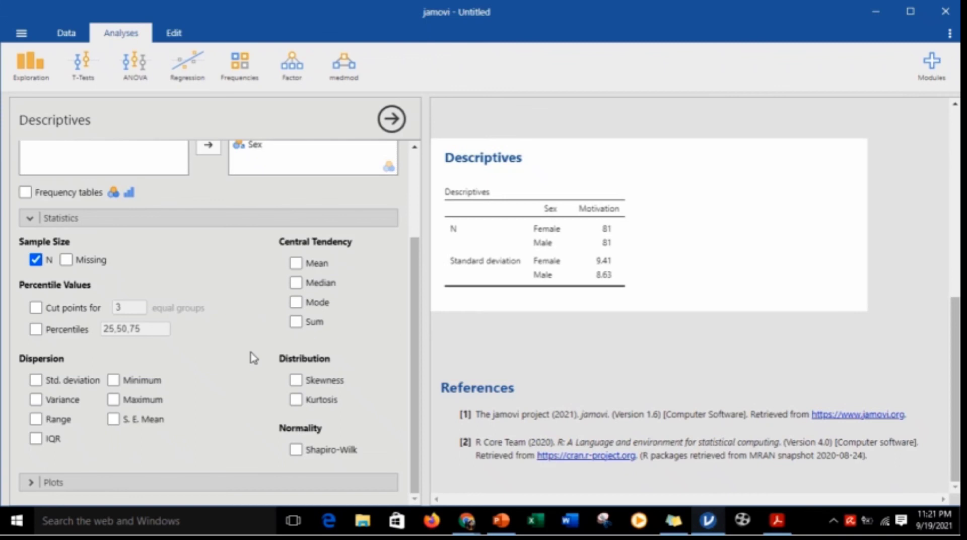
# - Add the distribution statistics Skewness and Kurtosis to the Descriptives table, and turn both off again
pyautogui.click(296, 380)
pyautogui.click(297, 400)
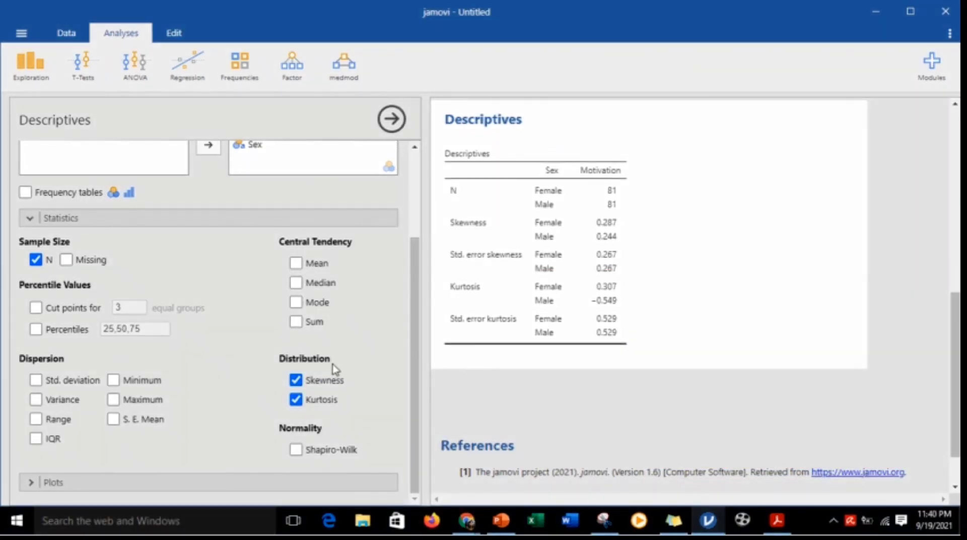
pyautogui.click(295, 380)
pyautogui.click(296, 399)
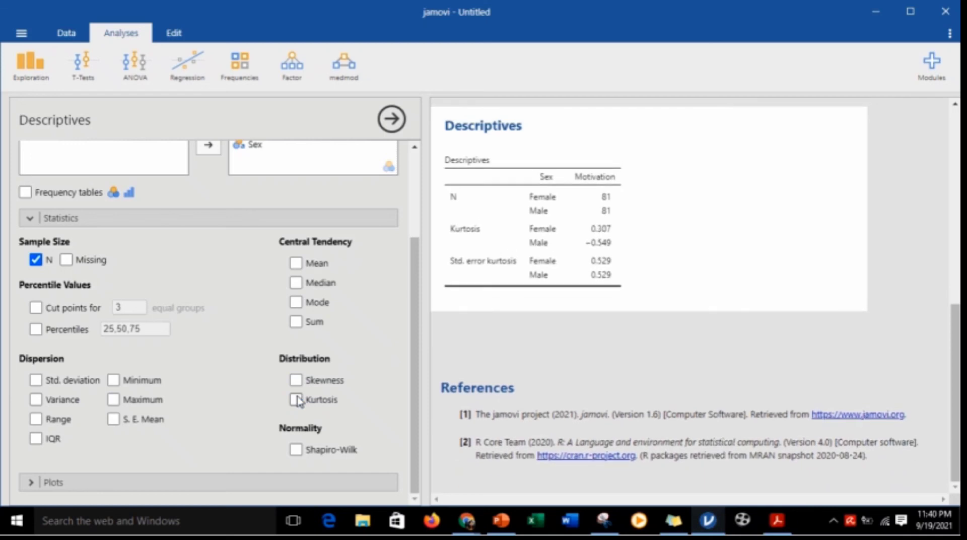
# - Add the Shapiro-Wilk test, the Missing count, cut points for 3 equal groups and the 25,50,75 percentiles to the Descriptives table
pyautogui.click(296, 450)
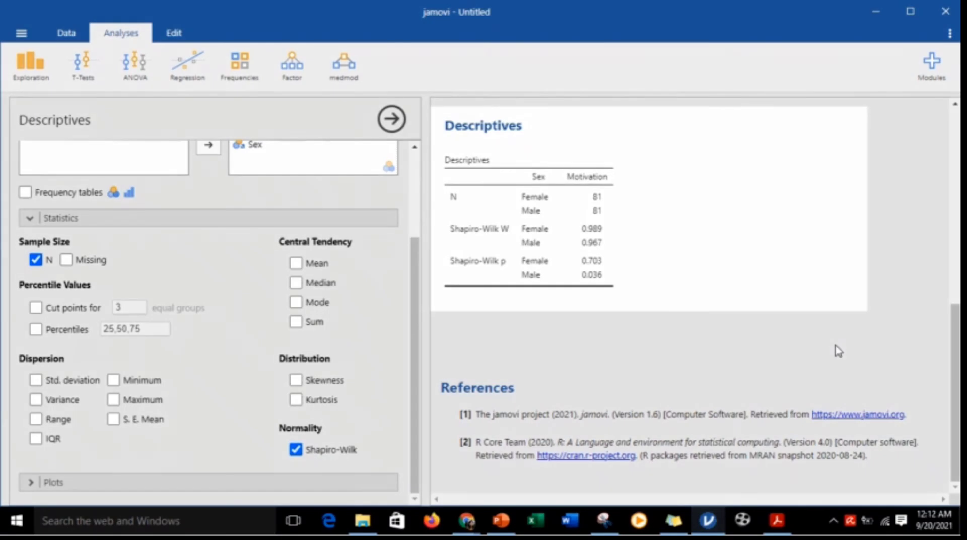
pyautogui.click(68, 261)
pyautogui.click(35, 307)
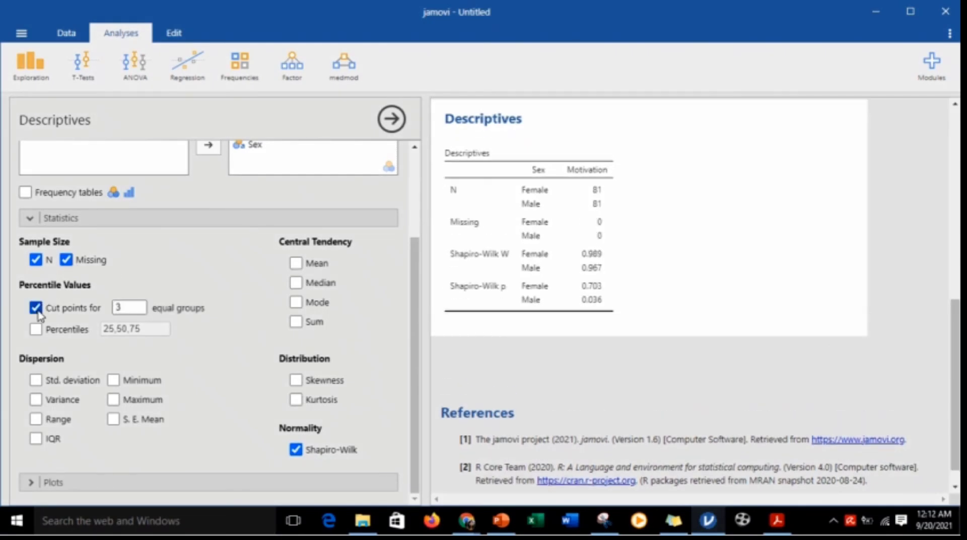
pyautogui.click(36, 329)
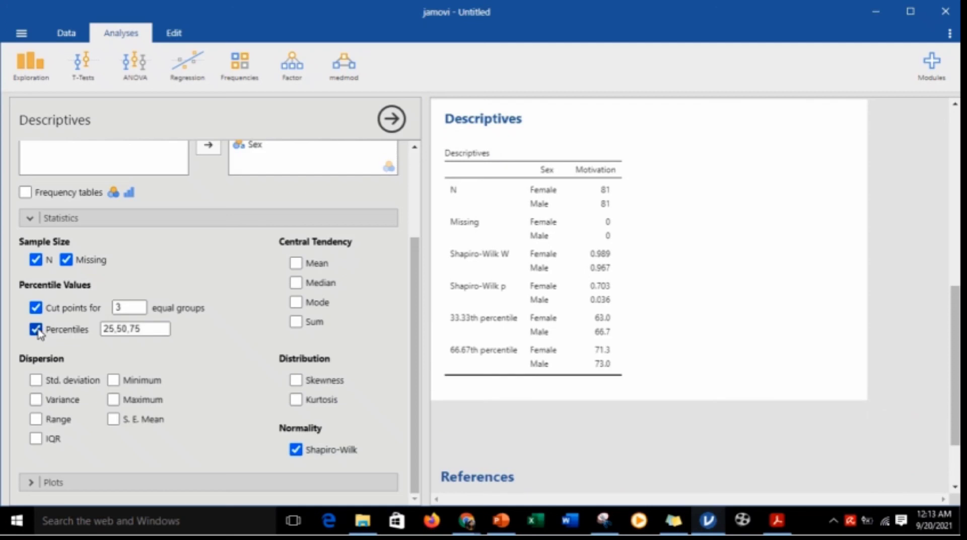
# - Include Mean, Median and Mode alongside the percentile values in the Descriptives table
pyautogui.click(297, 266)
pyautogui.click(297, 283)
pyautogui.click(297, 303)
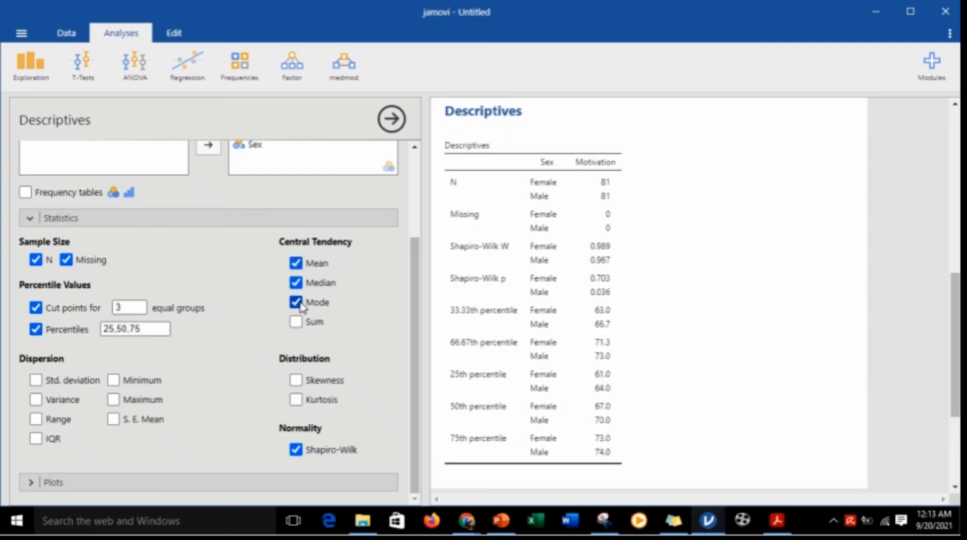
# - Include Std. deviation, Variance, Range, IQR, Minimum, Maximum and S. E. Mean alongside the central tendency statistics
pyautogui.click(36, 380)
pyautogui.click(36, 401)
pyautogui.click(36, 420)
pyautogui.click(37, 439)
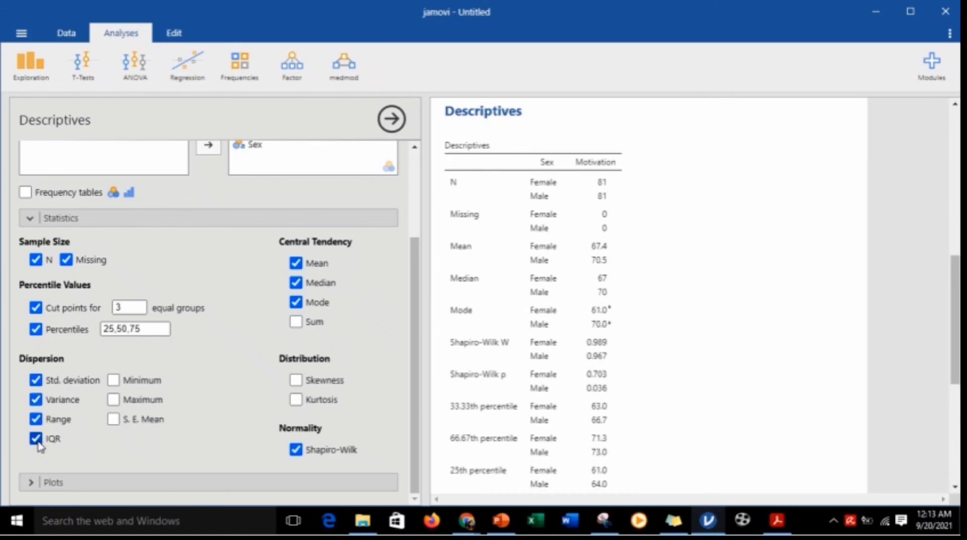
pyautogui.click(114, 400)
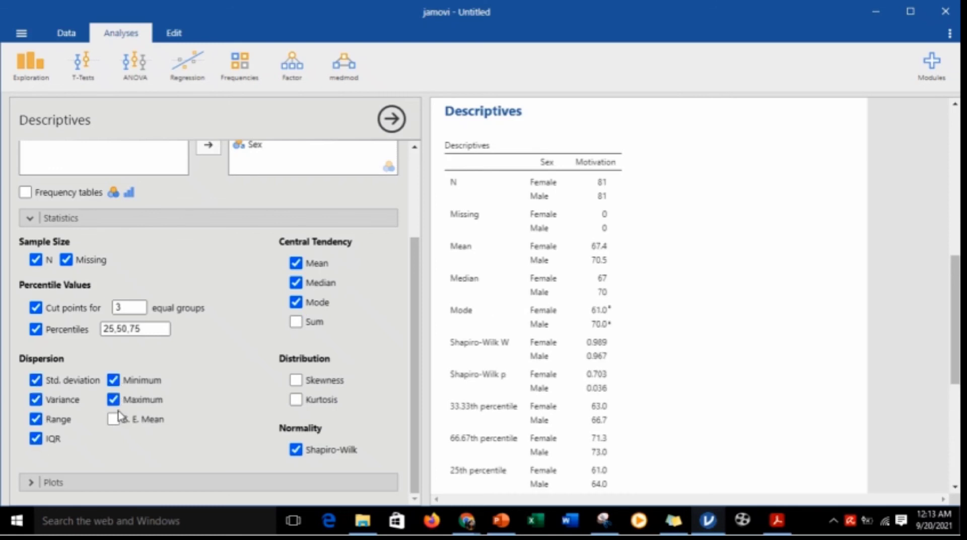
pyautogui.click(114, 419)
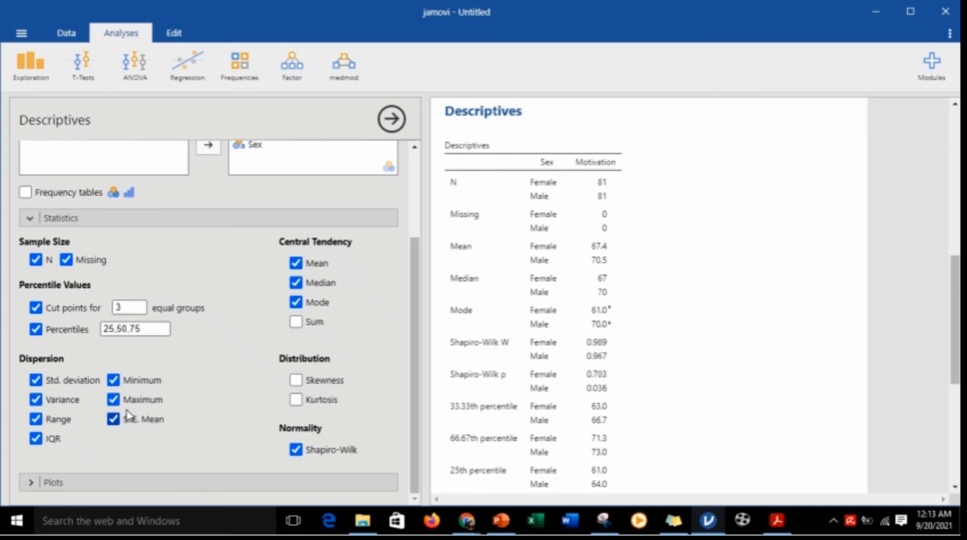
# - Include Skewness and Kurtosis in the Descriptives table and review the complete set of statistics
pyautogui.click(296, 380)
pyautogui.click(296, 400)
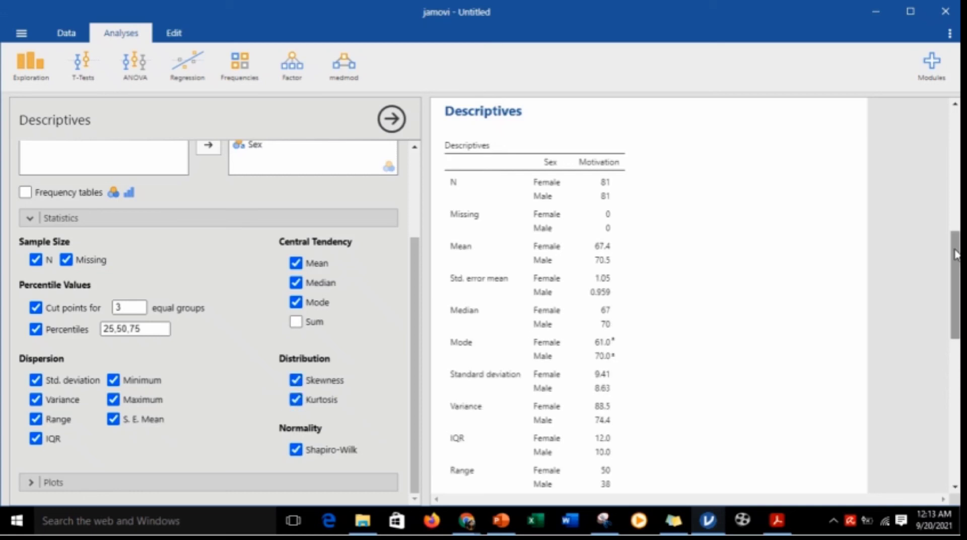
pyautogui.scroll(-5, 958, 262)
pyautogui.moveTo(959, 306); pyautogui.dragTo(958, 329)
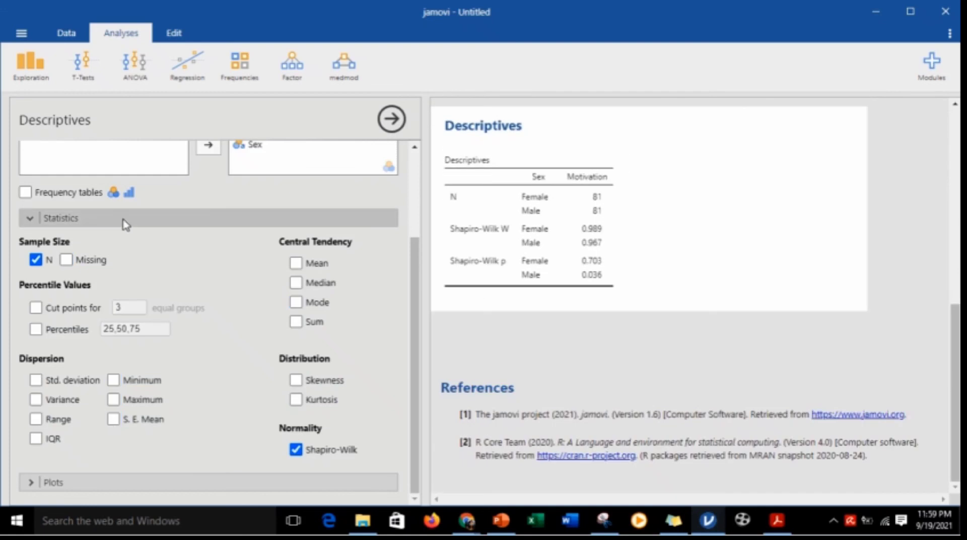
# - Plot a histogram of Motivation split by Sex and overlay density curves on it
pyautogui.click(124, 222)
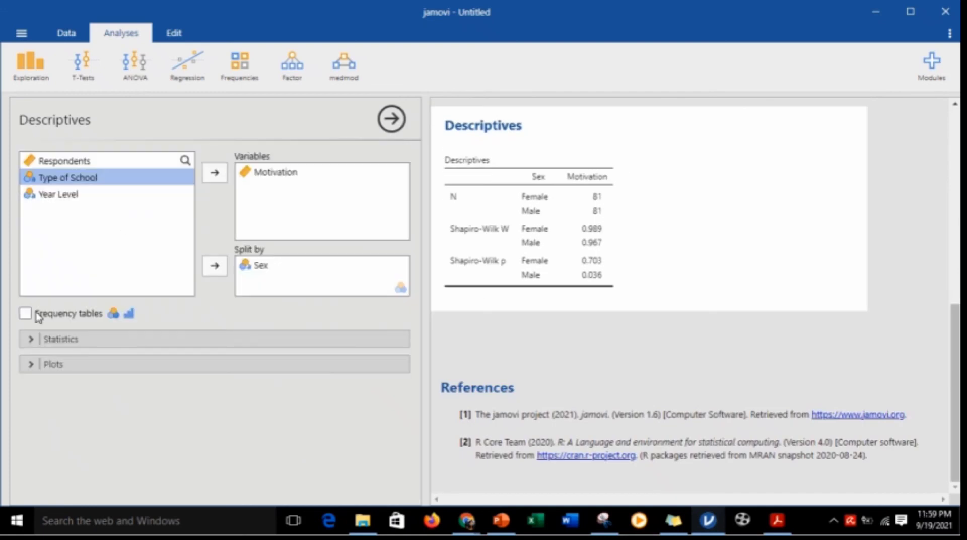
pyautogui.click(59, 365)
pyautogui.scroll(-1, 413, 211)
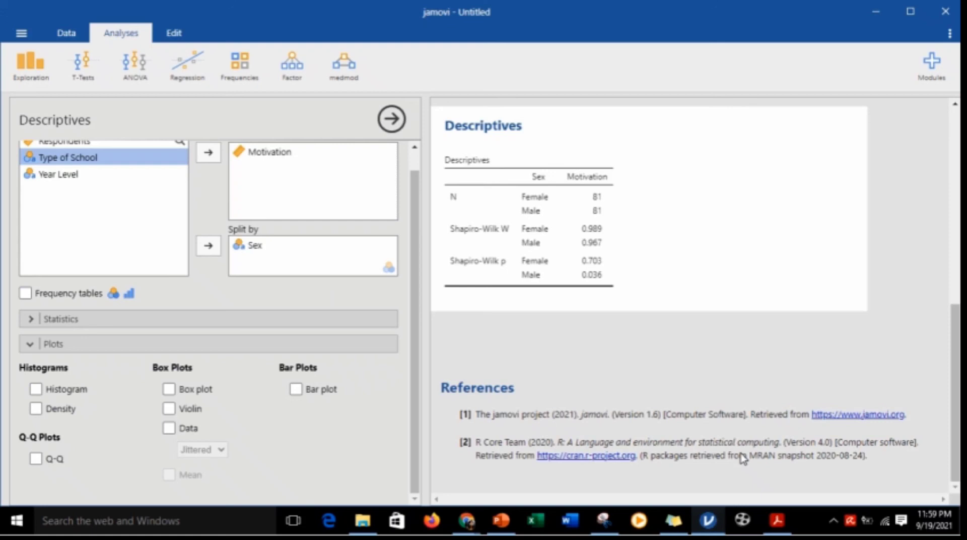
pyautogui.click(36, 389)
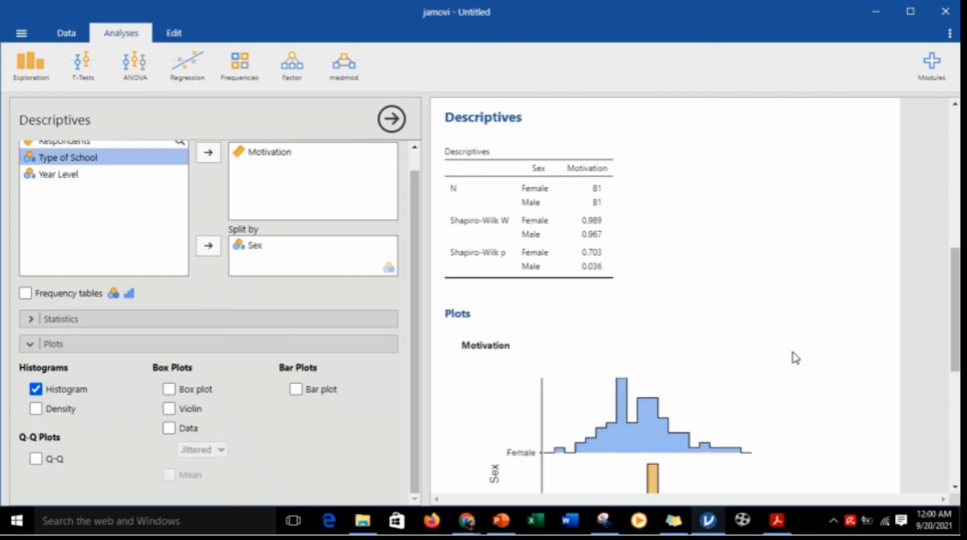
pyautogui.moveTo(956, 275); pyautogui.dragTo(958, 325)
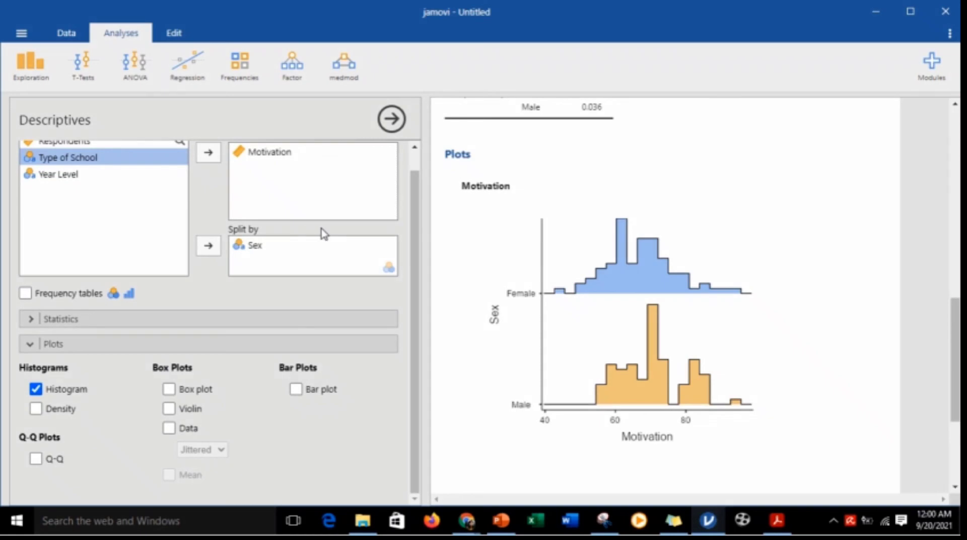
pyautogui.click(36, 410)
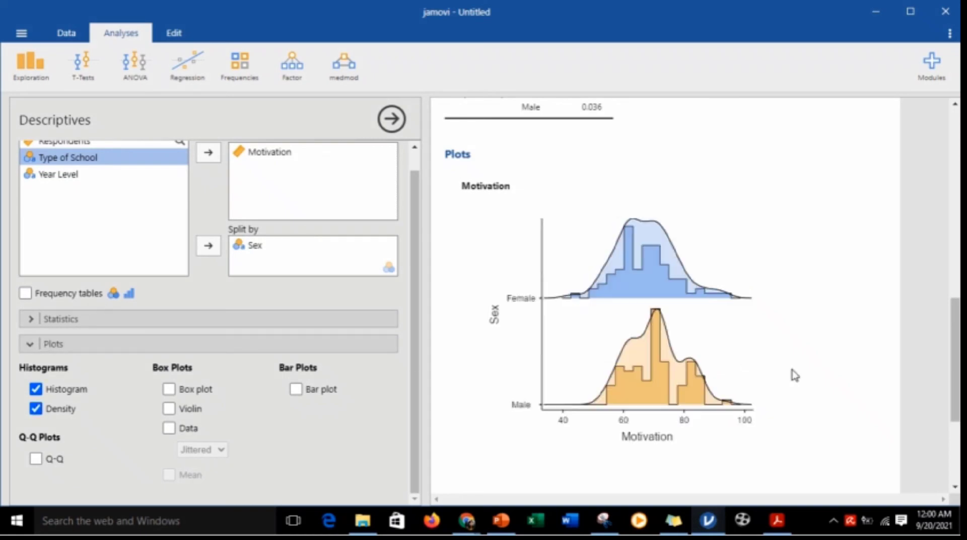
pyautogui.moveTo(957, 331); pyautogui.dragTo(958, 337)
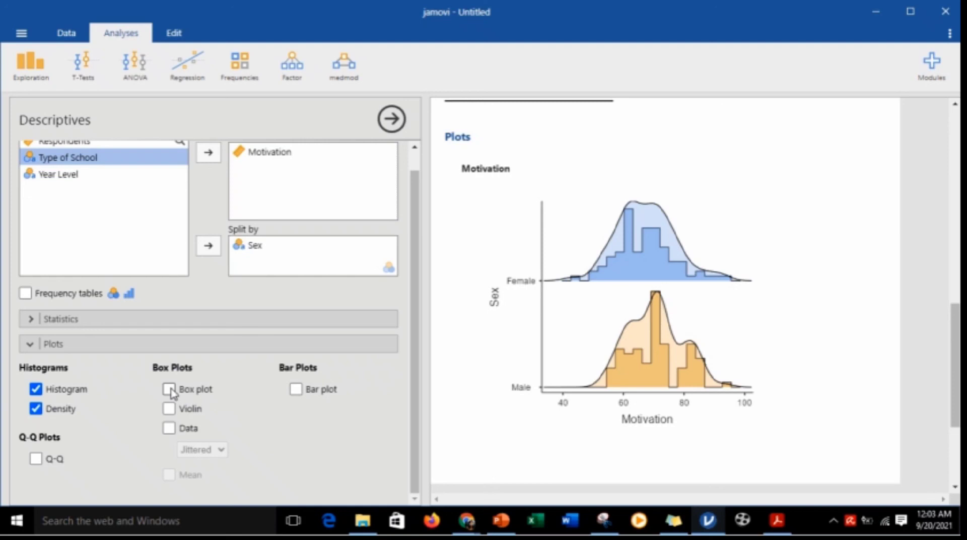
# - Add a box plot of Motivation by Sex, overlaid with the violin shape and jittered data points
pyautogui.click(169, 390)
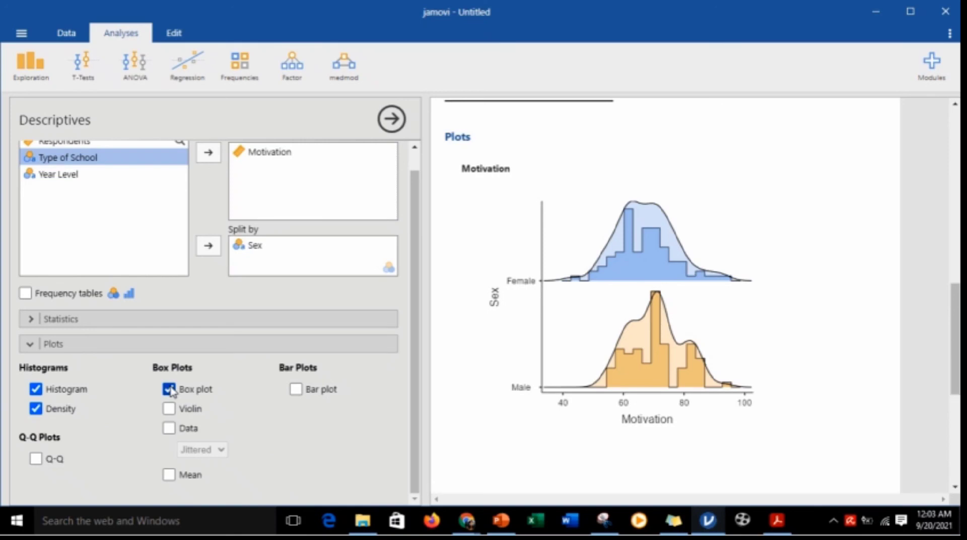
pyautogui.moveTo(958, 297); pyautogui.dragTo(959, 363)
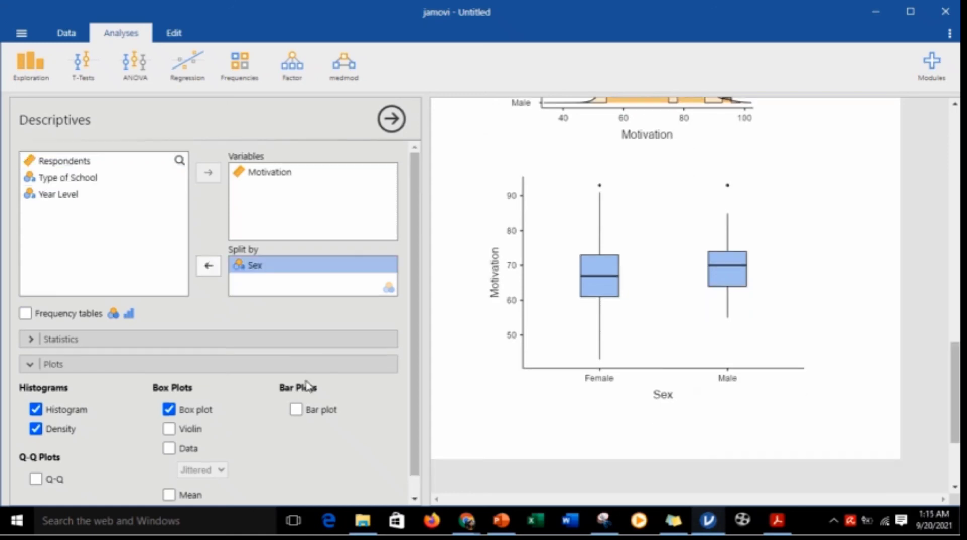
pyautogui.click(170, 428)
pyautogui.click(169, 448)
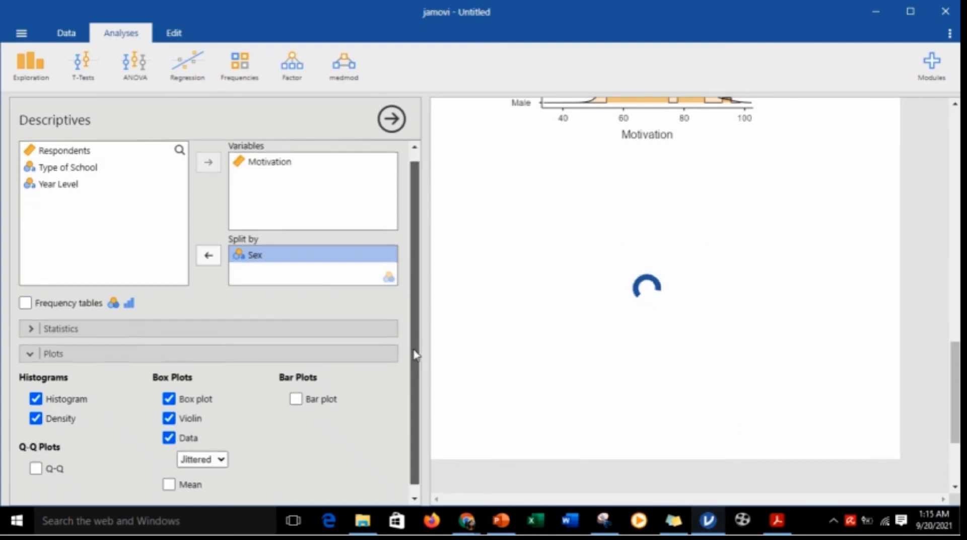
pyautogui.scroll(-1, 417, 347)
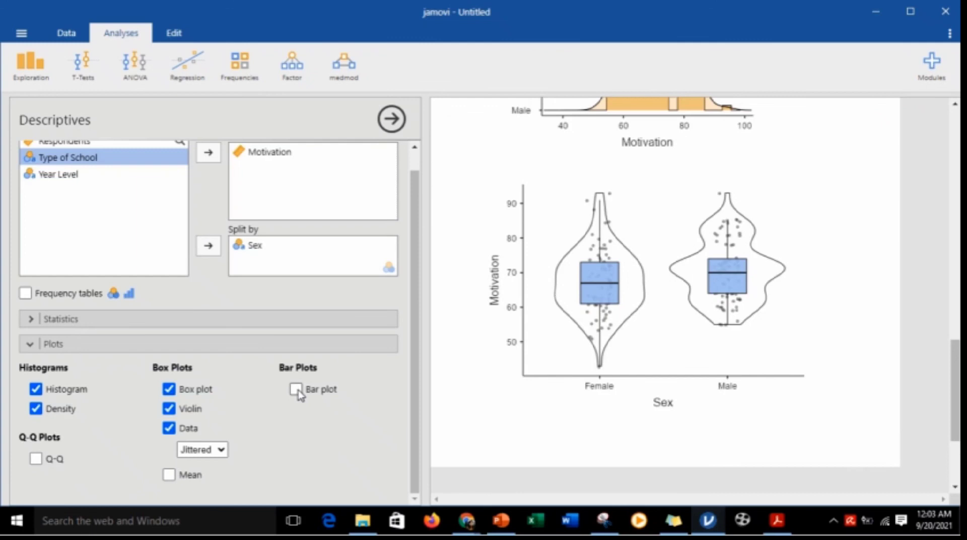
# - Add a bar plot and a Q-Q plot of Motivation by Sex, and view both in the results
pyautogui.click(297, 390)
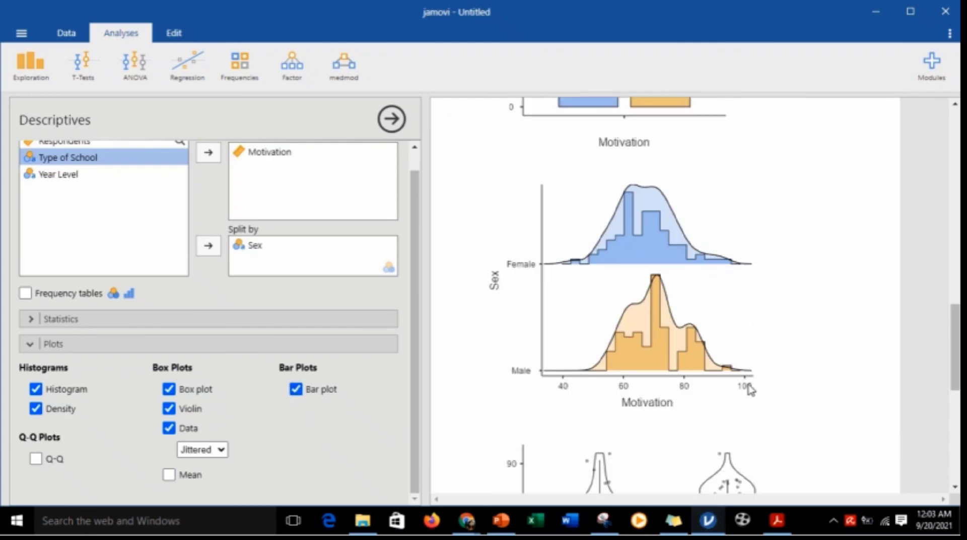
pyautogui.moveTo(956, 381); pyautogui.dragTo(956, 318)
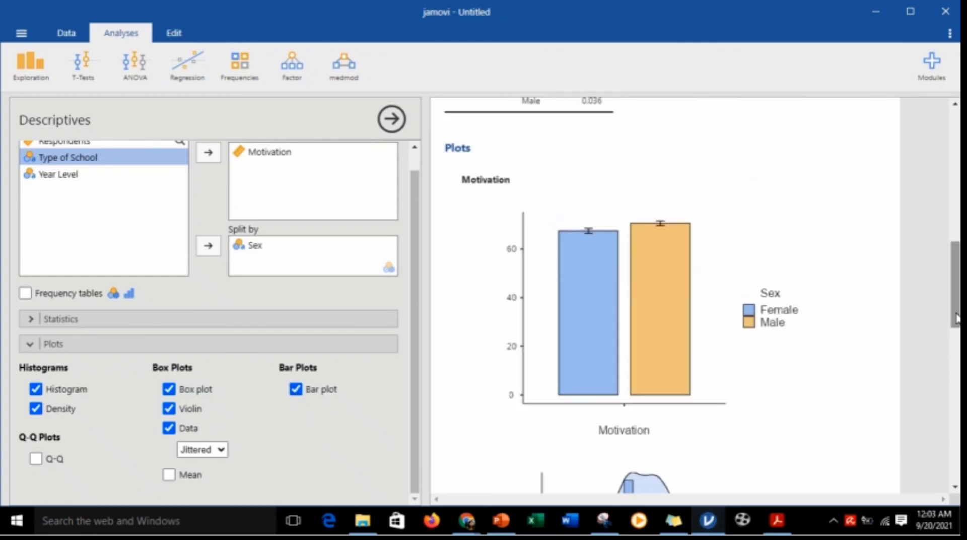
pyautogui.click(36, 460)
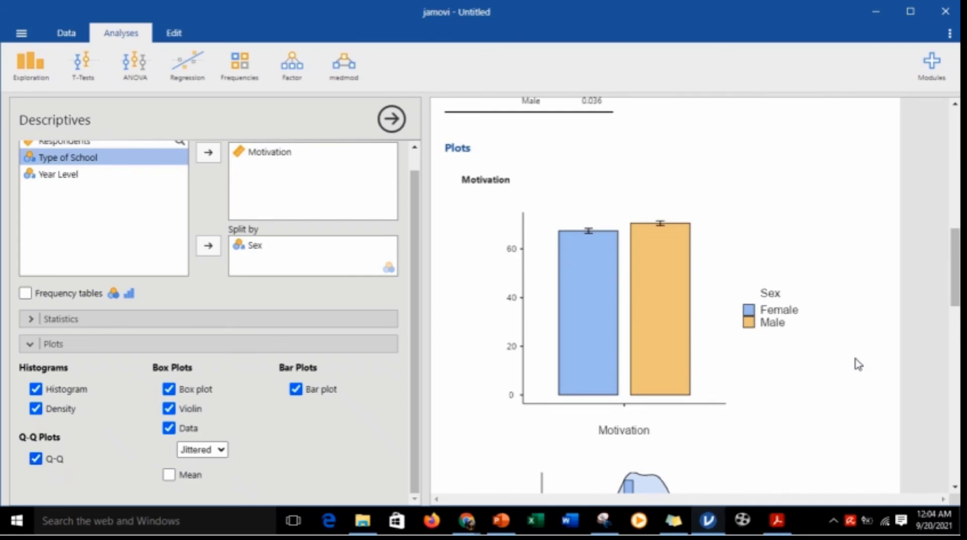
pyautogui.moveTo(956, 258); pyautogui.dragTo(958, 401)
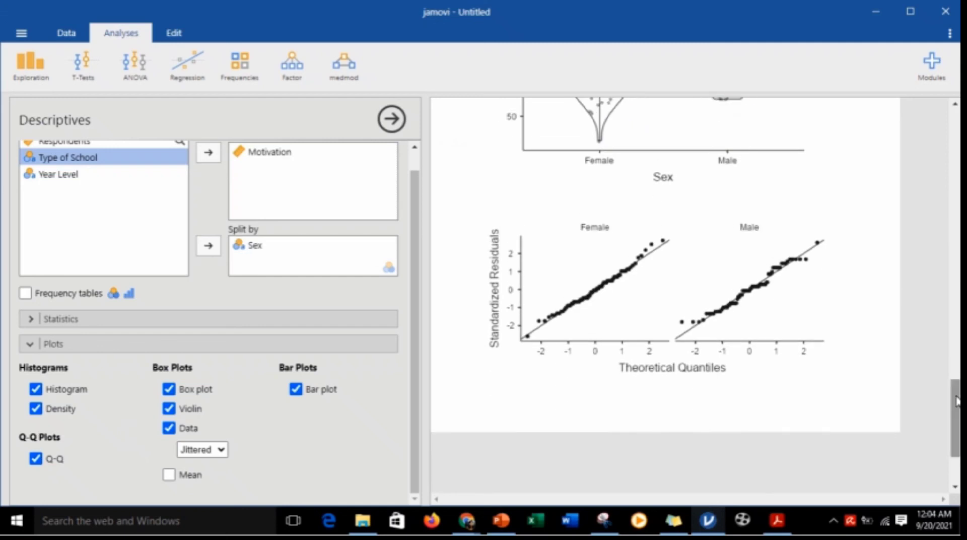